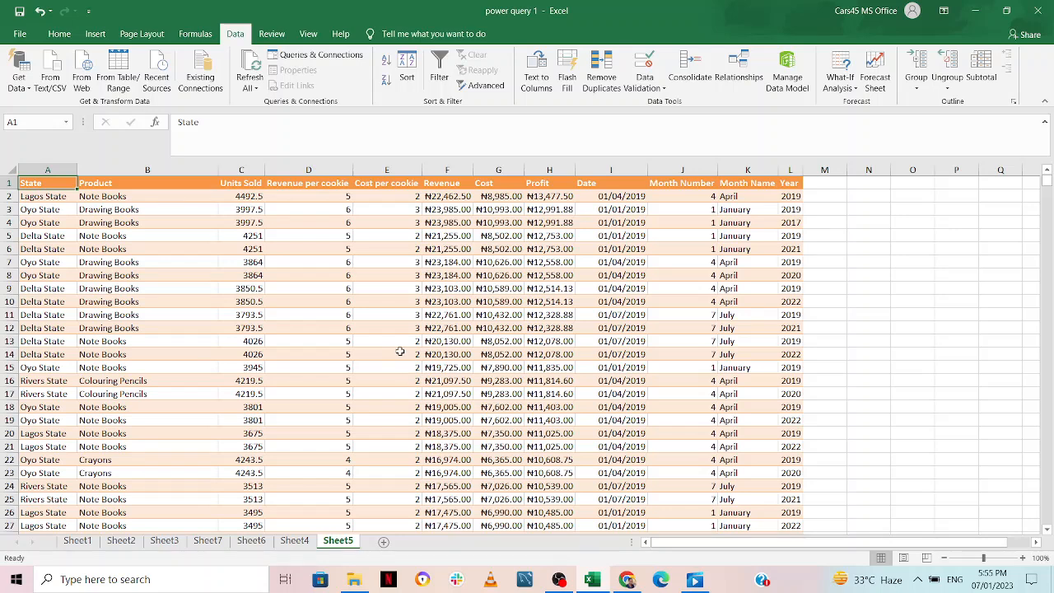
# Convert the sales range A1:L1351 into a table with headers using Ctrl+T
pyautogui.hotkey('ctrl', 'shift', 'Right')
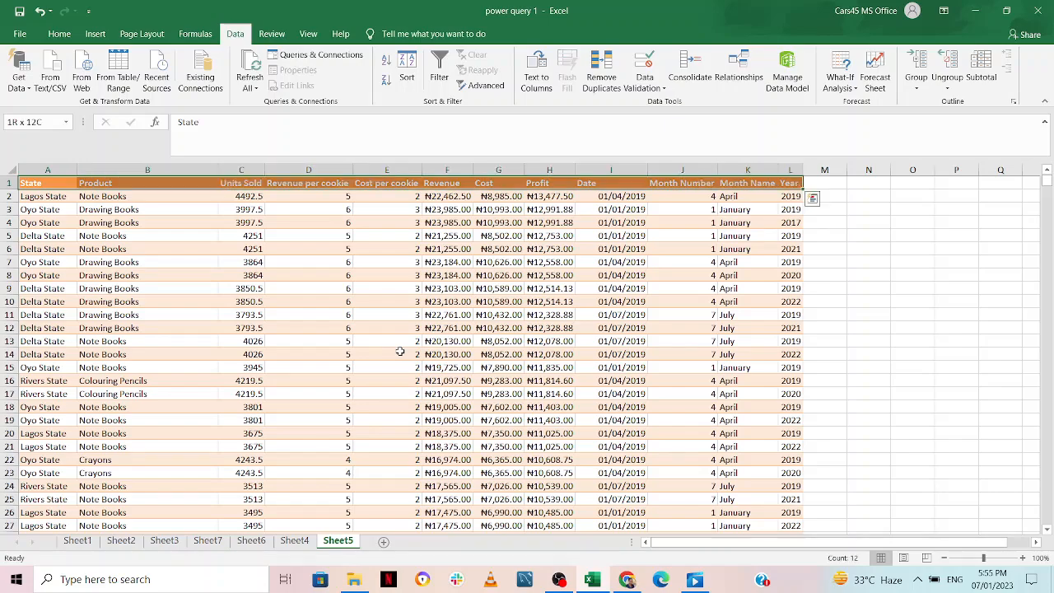
pyautogui.hotkey('ctrl', 'shift', 'Down')
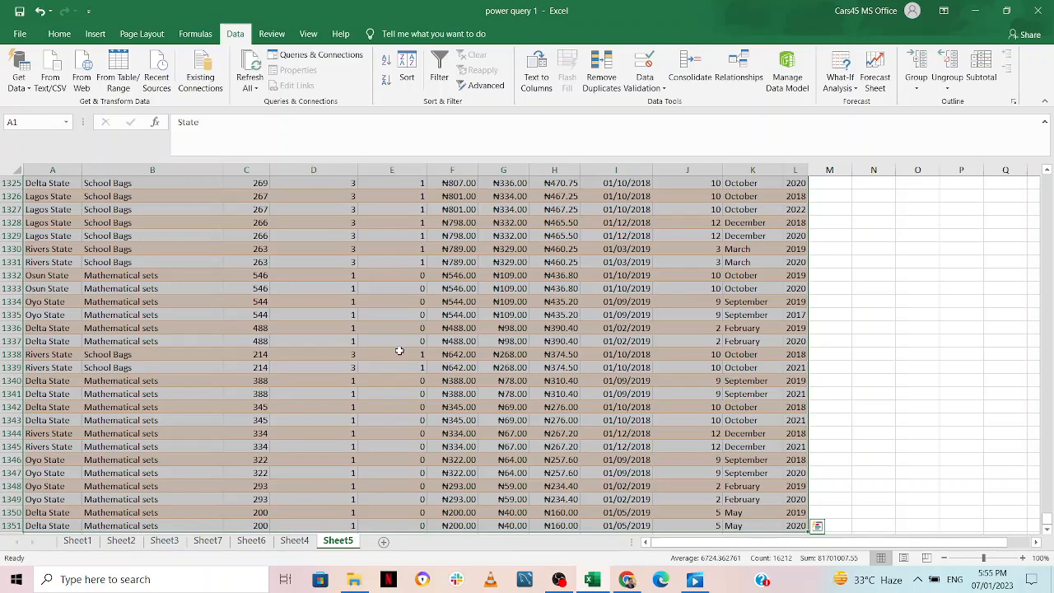
pyautogui.hotkey('ctrl', 't')
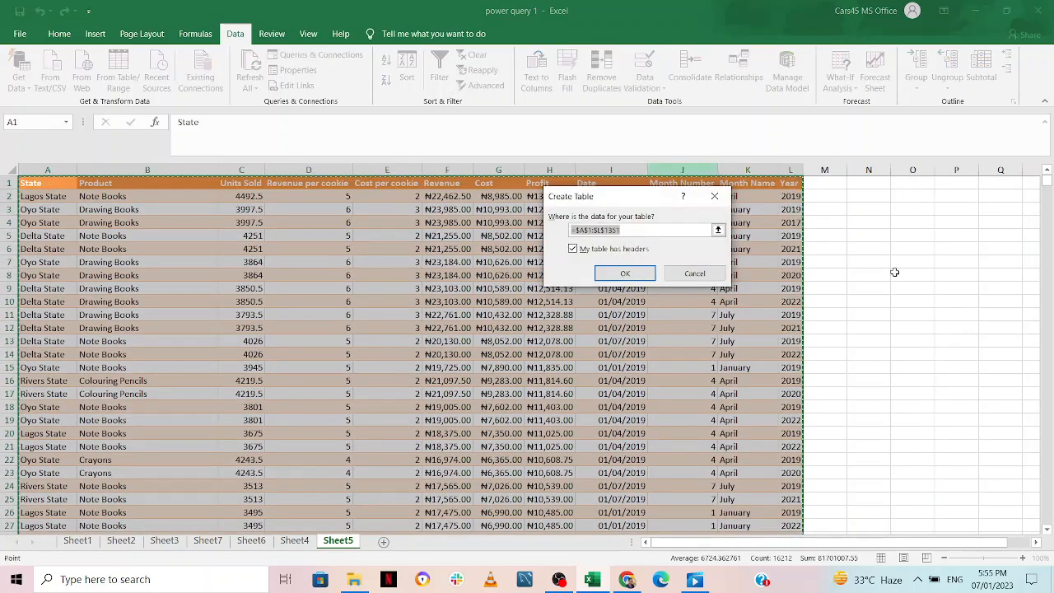
pyautogui.click(632, 273)
pyautogui.click(632, 273)
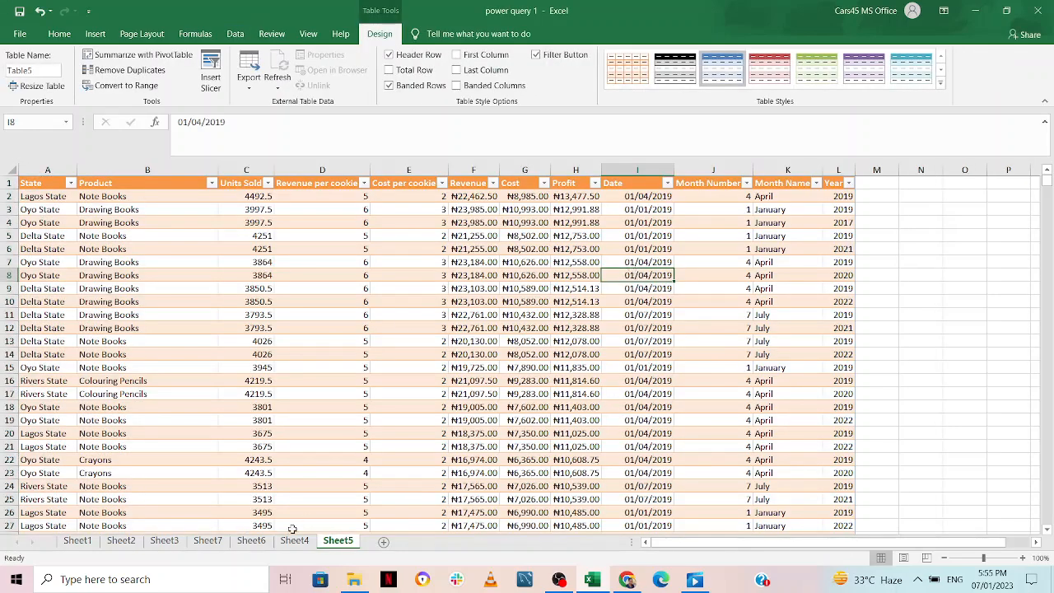
# Check the State column's filter list without changes, then select cell D6 inside the table
pyautogui.scroll(-7, 375, 403)
pyautogui.scroll(7, 375, 404)
pyautogui.click(71, 183)
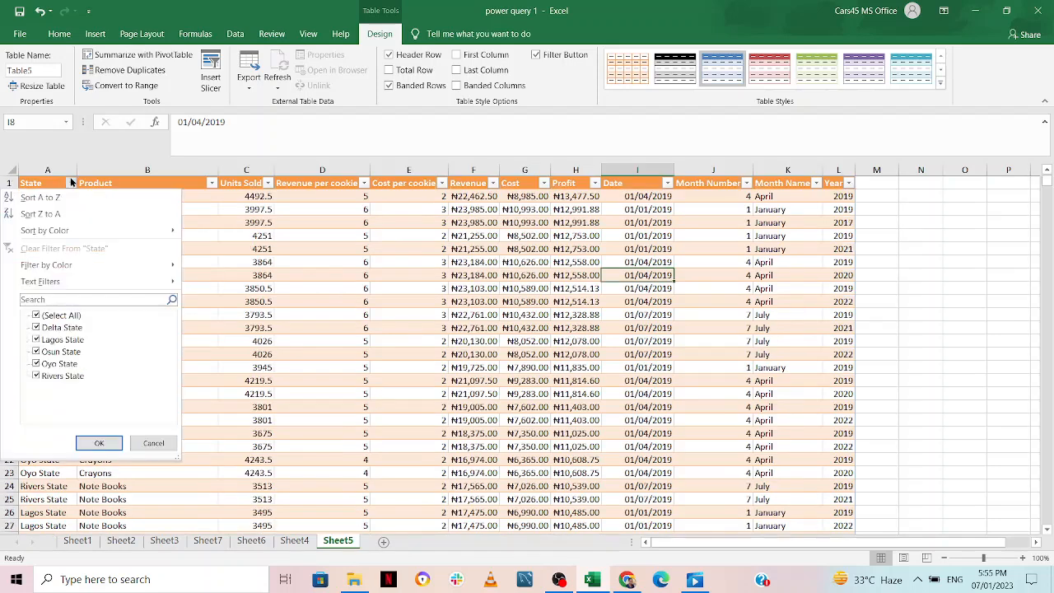
pyautogui.click(280, 310)
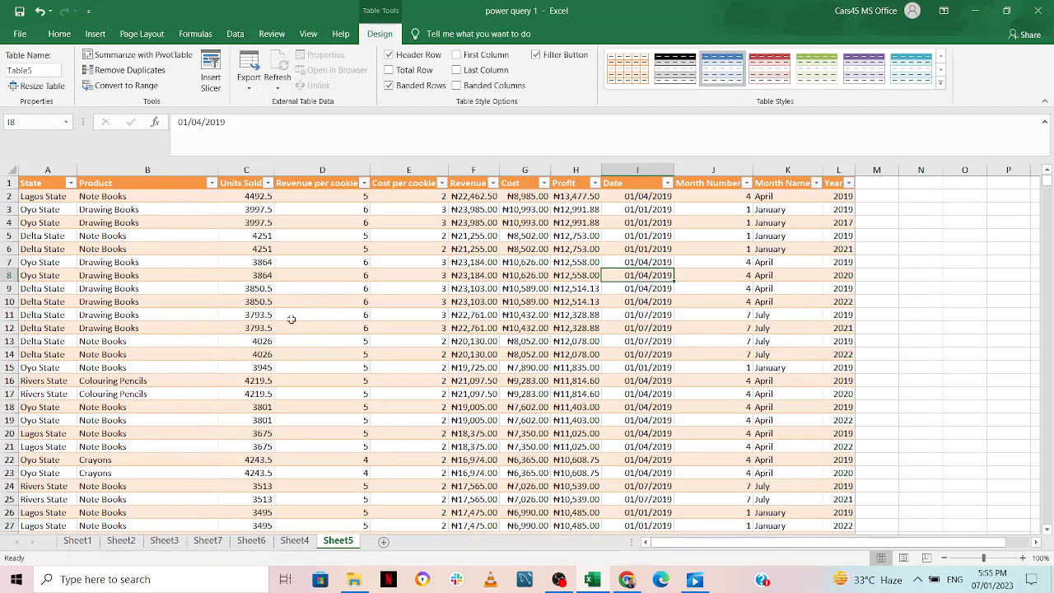
pyautogui.click(295, 249)
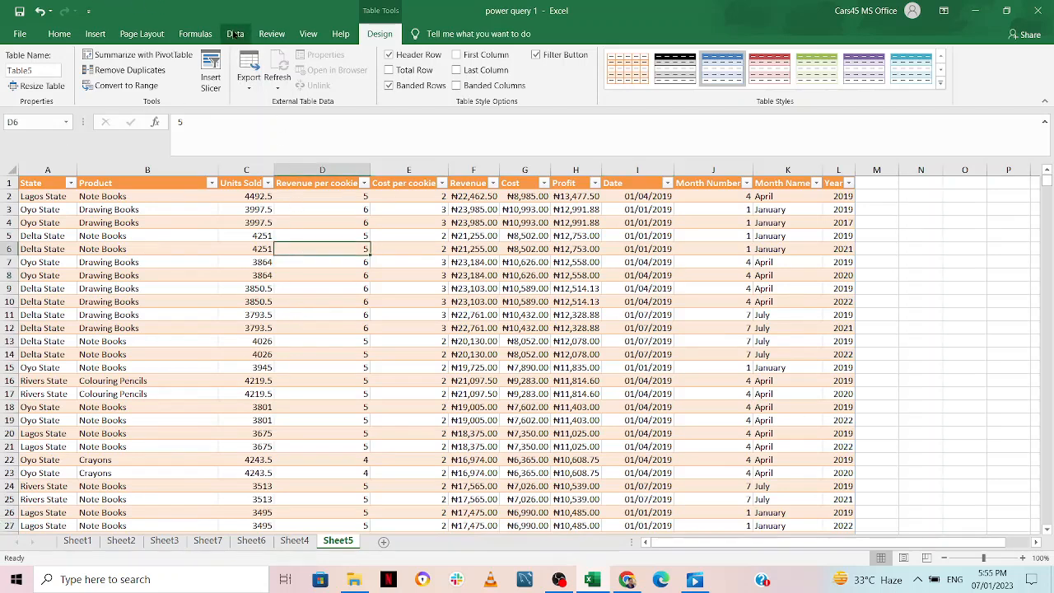
pyautogui.click(235, 34)
# Load the sales table into Power Query and save Table5 as an Only Create Connection query
pyautogui.click(115, 75)
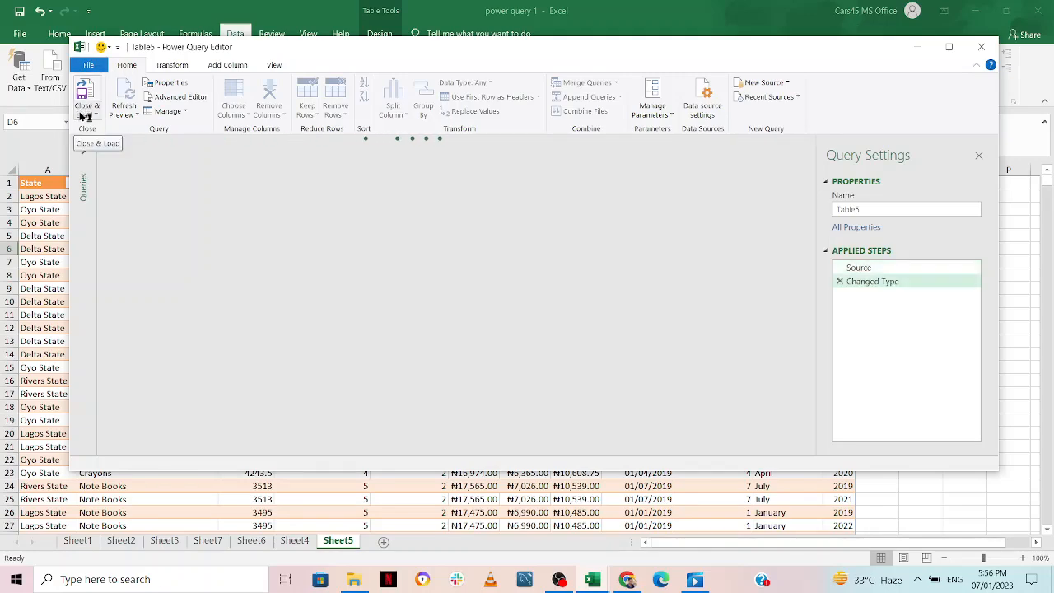
pyautogui.click(89, 115)
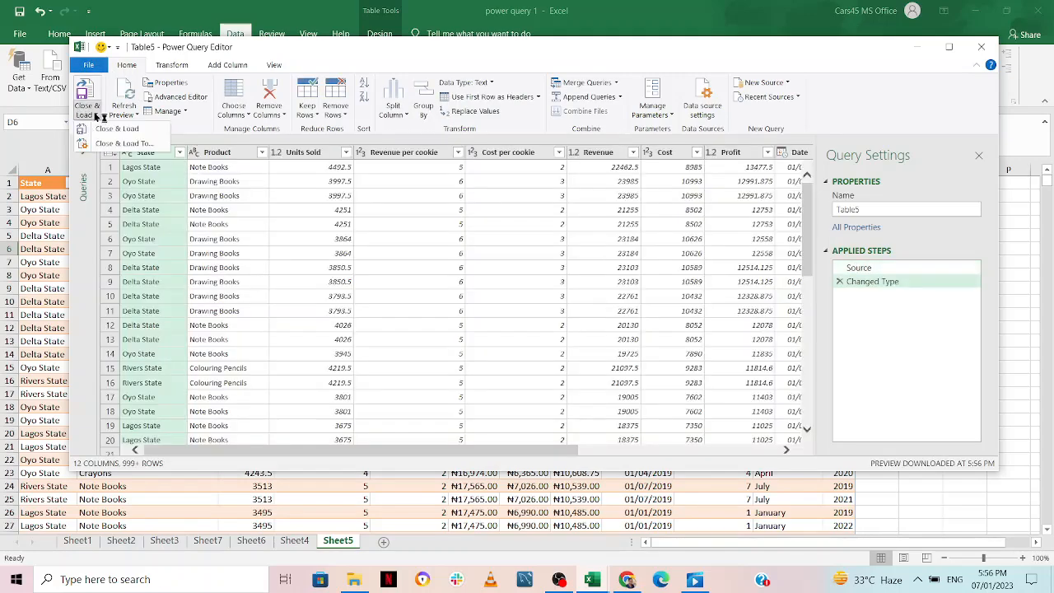
pyautogui.click(120, 144)
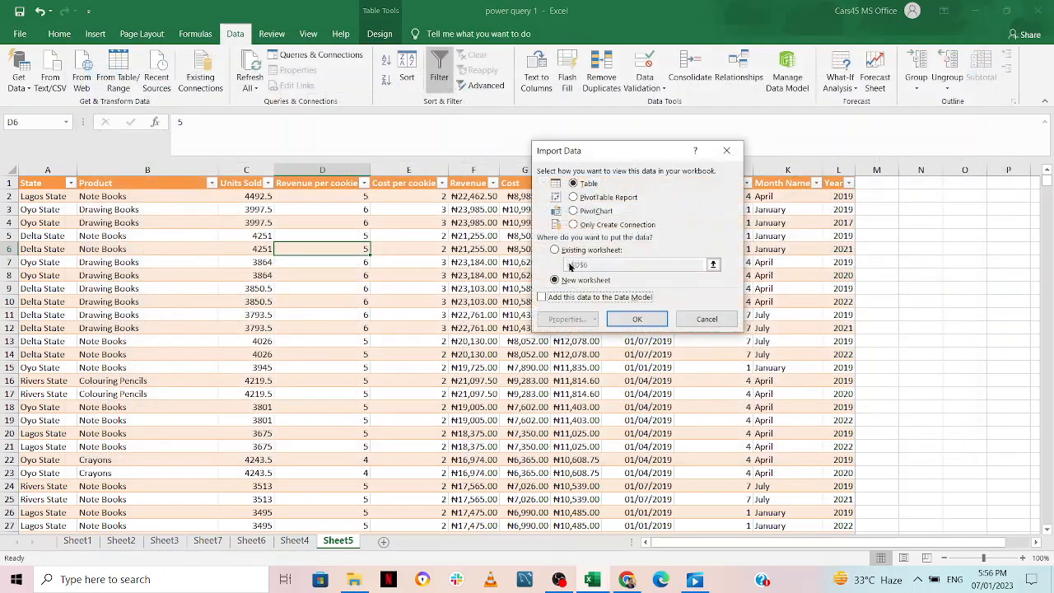
pyautogui.click(582, 227)
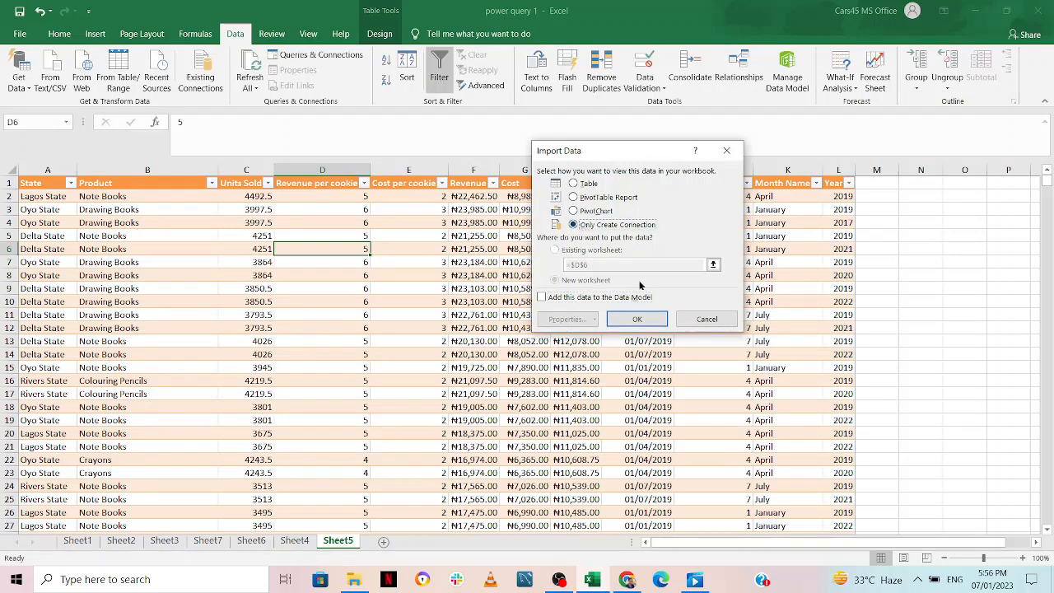
pyautogui.click(636, 318)
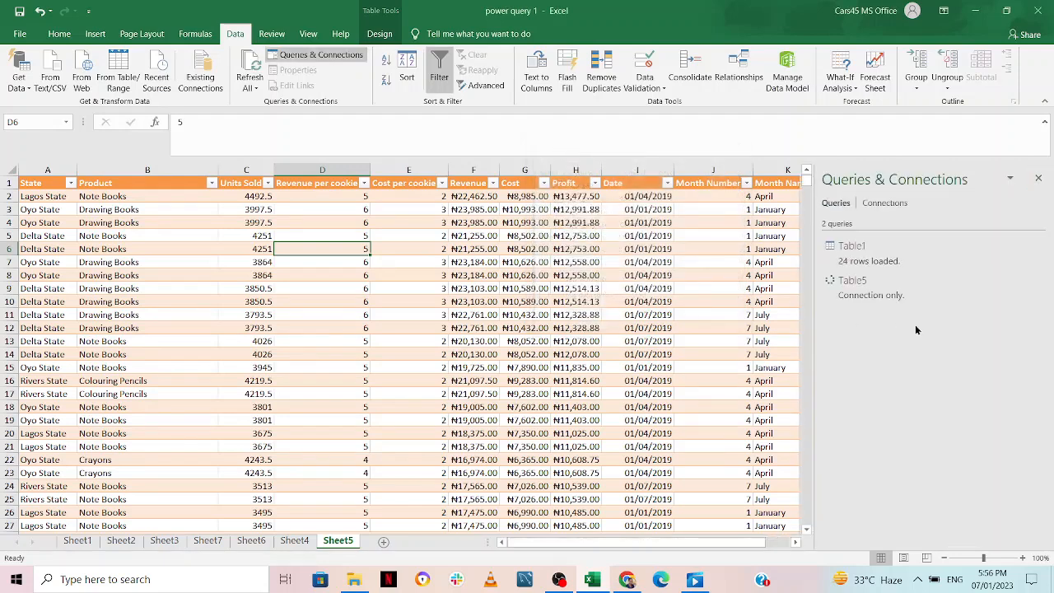
pyautogui.moveTo(904, 293)
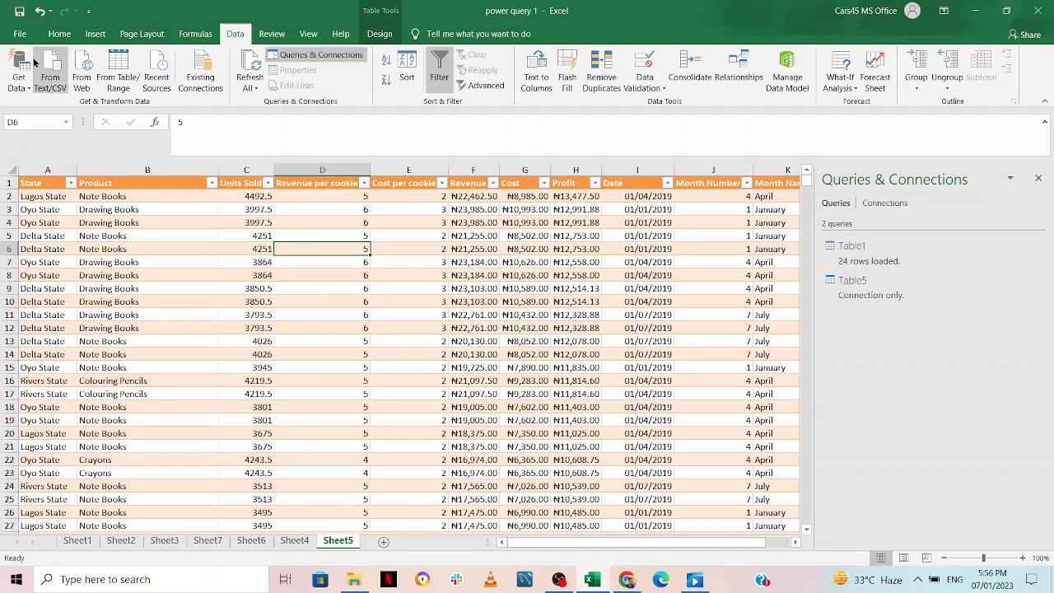
# Choose Get Data > From Other Sources > From Web, then switch to the Wikipedia page in the browser
pyautogui.click(29, 85)
pyautogui.click(29, 86)
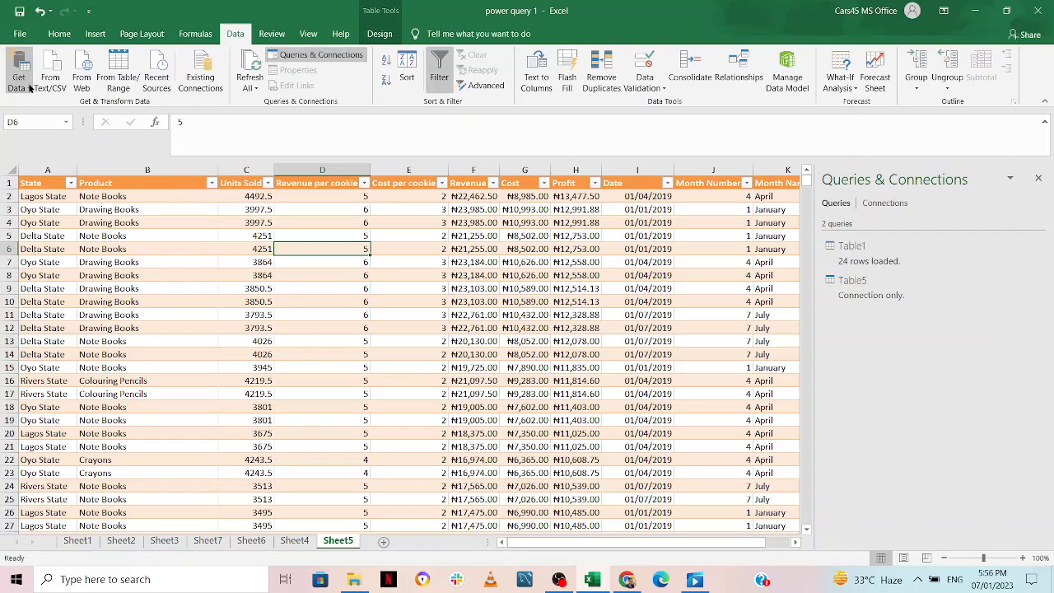
pyautogui.click(29, 86)
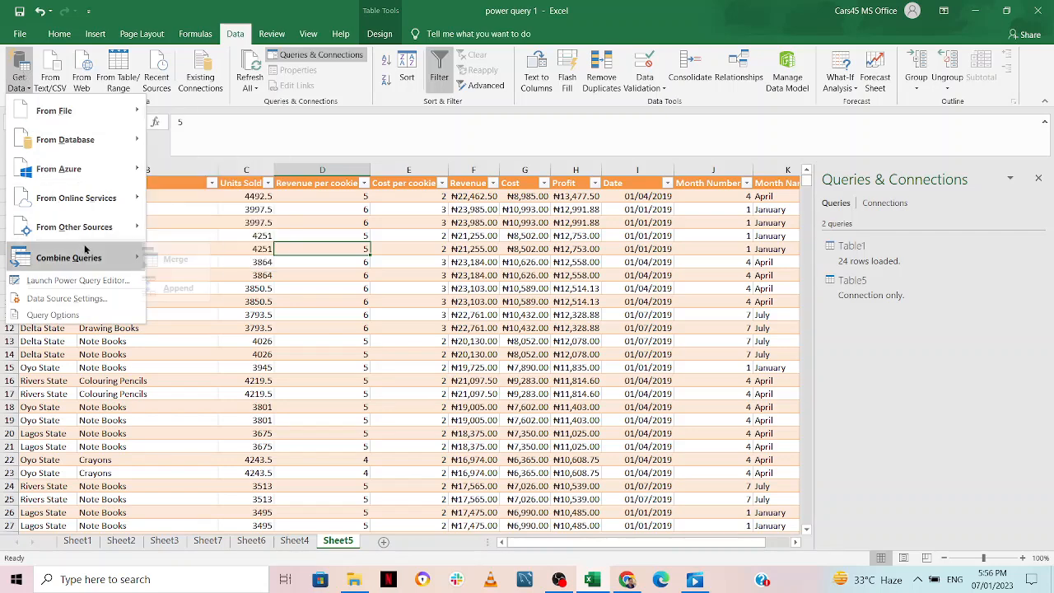
pyautogui.moveTo(92, 229)
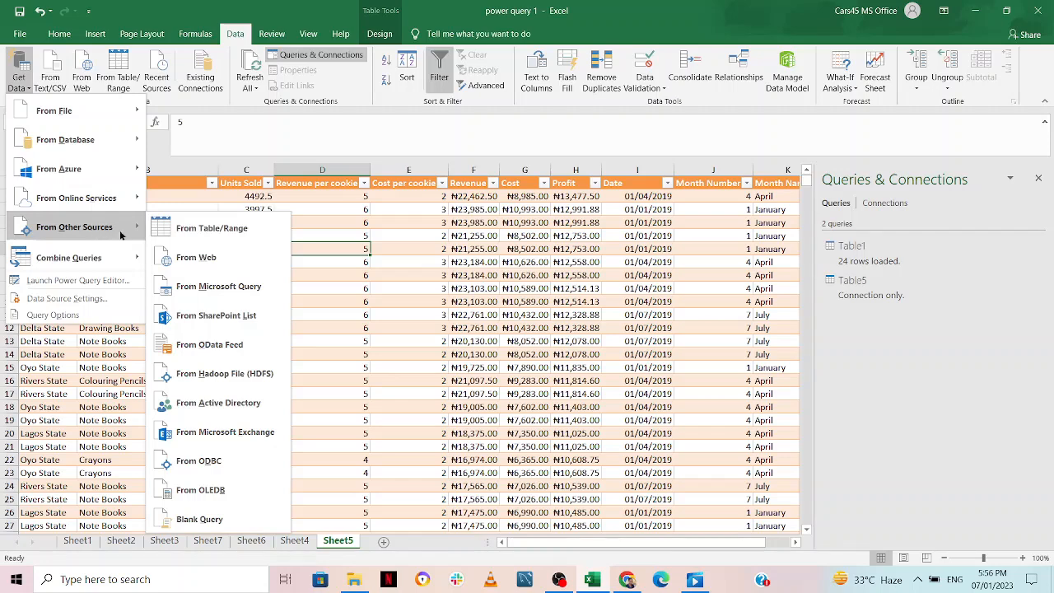
pyautogui.click(202, 258)
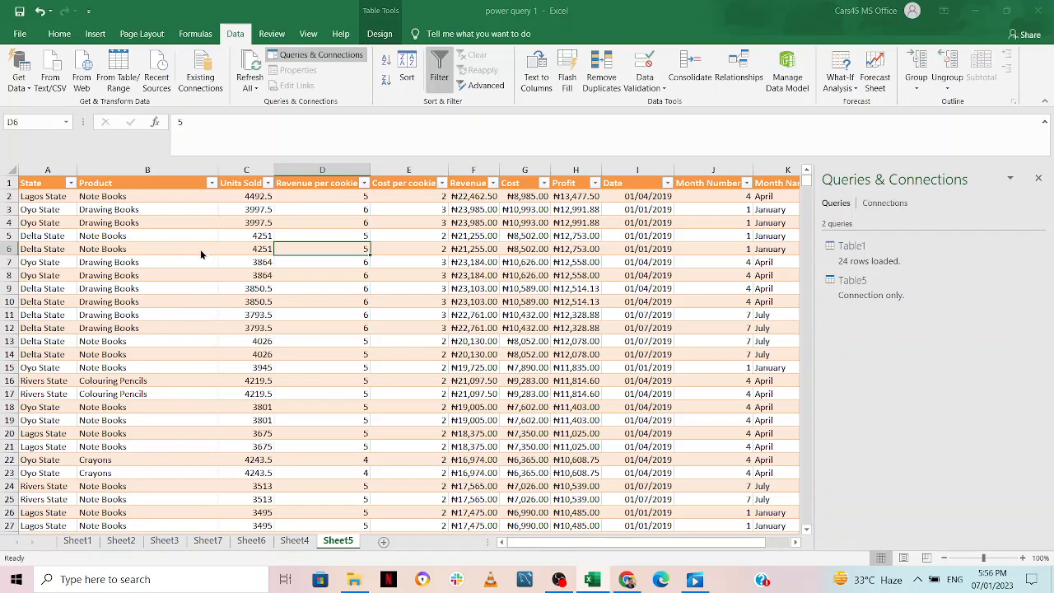
pyautogui.click(627, 580)
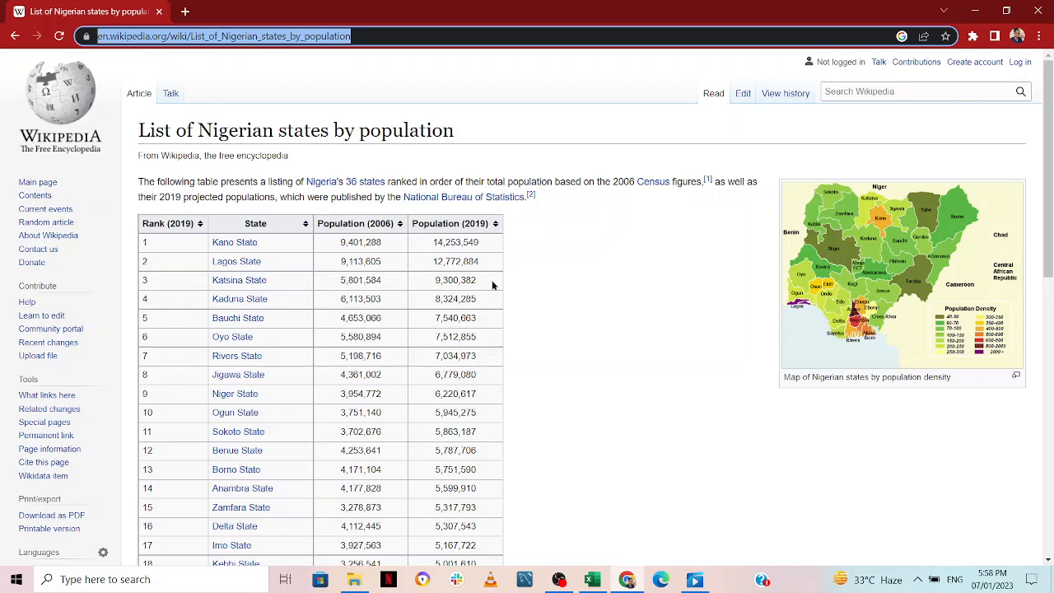
# Copy the Wikipedia page URL from Chrome's address bar and return to Excel
pyautogui.rightClick(279, 35)
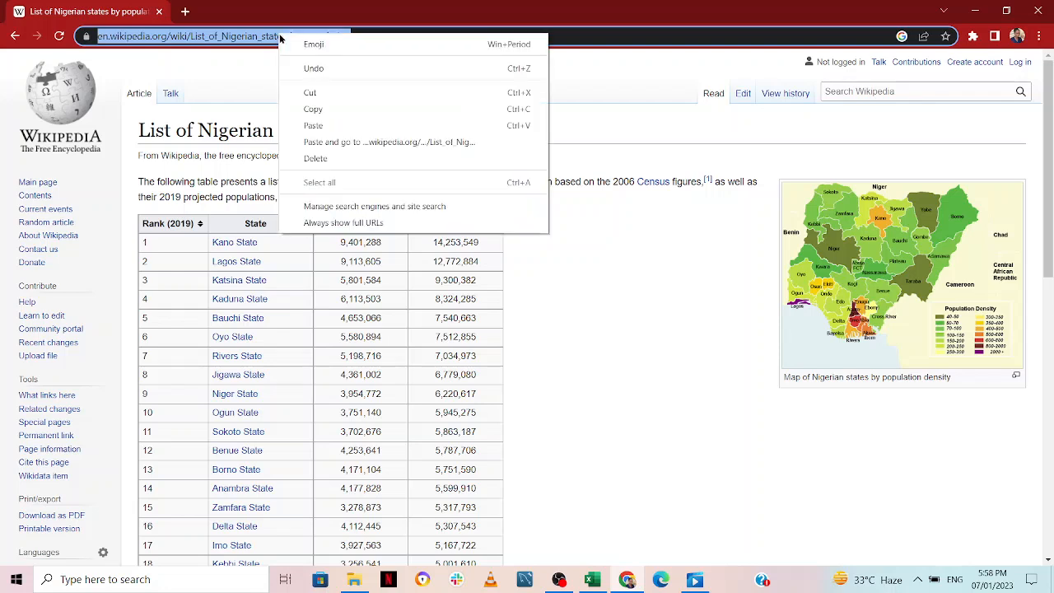
pyautogui.click(356, 110)
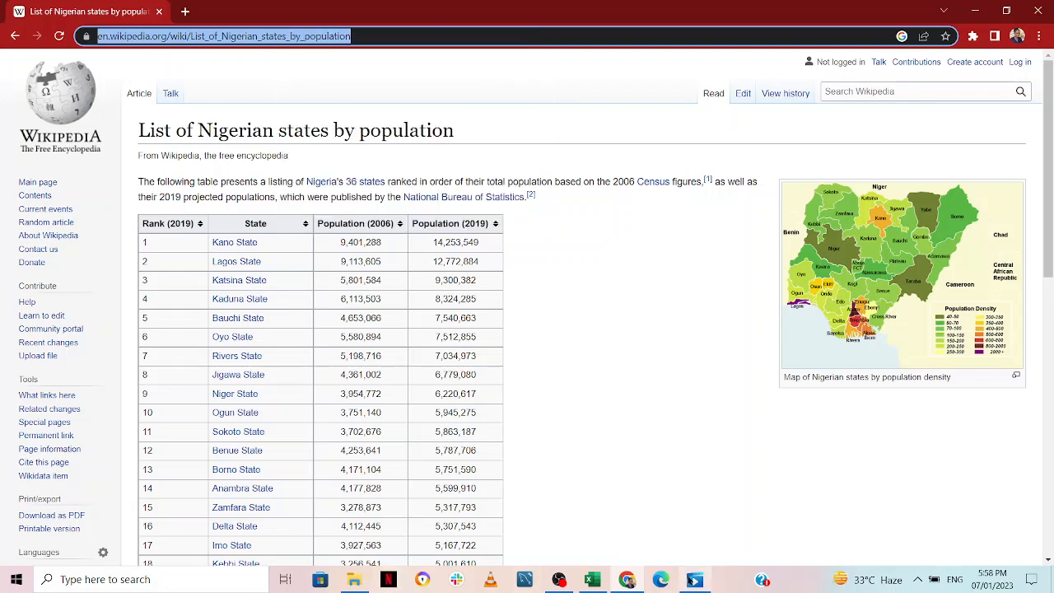
pyautogui.click(591, 581)
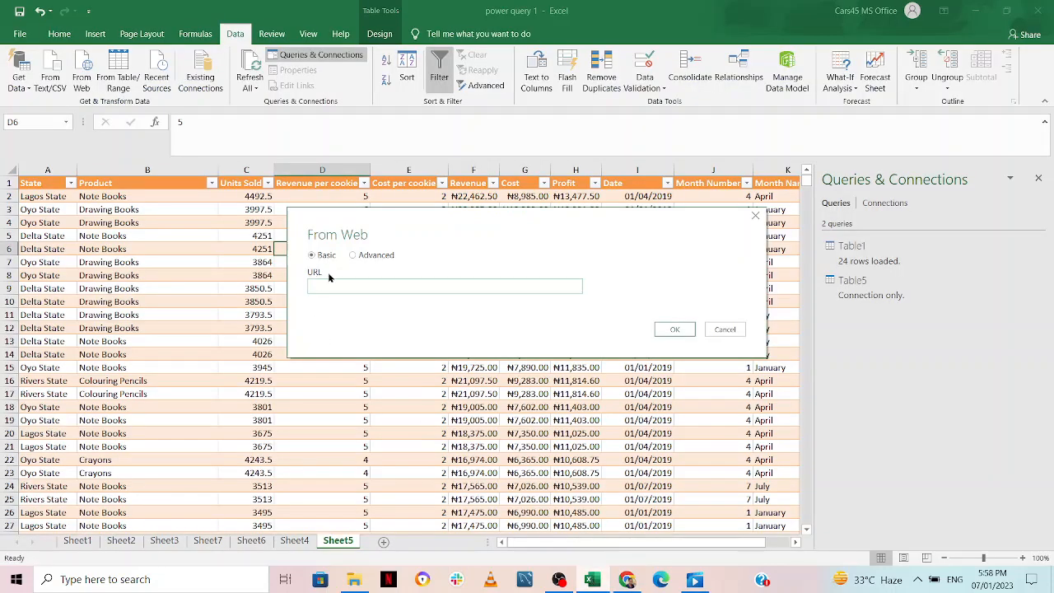
# Paste the Wikipedia page address into the From Web URL field and confirm
pyautogui.click(326, 281)
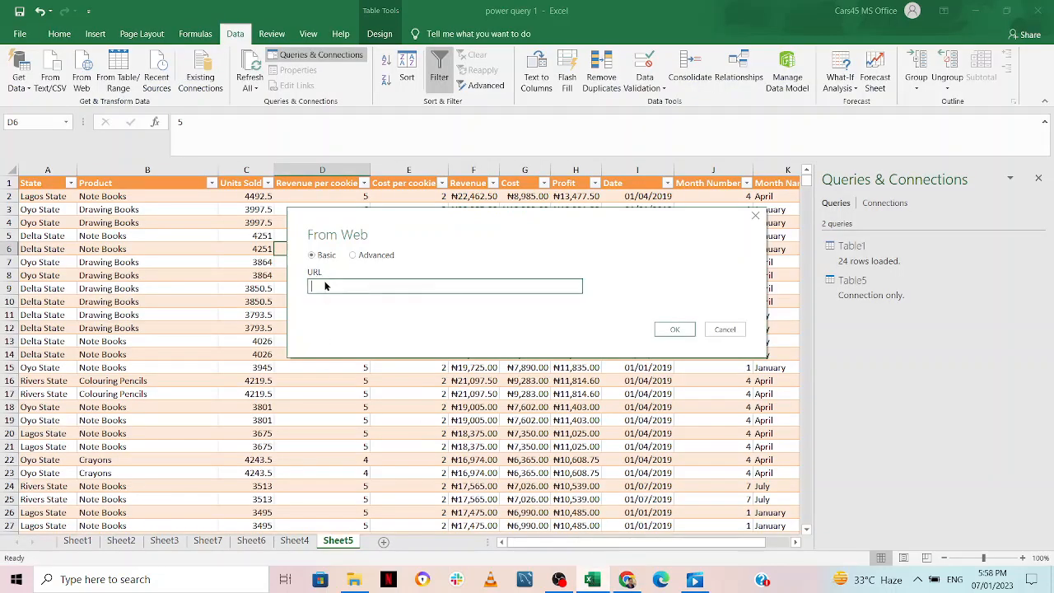
pyautogui.rightClick(325, 282)
pyautogui.click(375, 336)
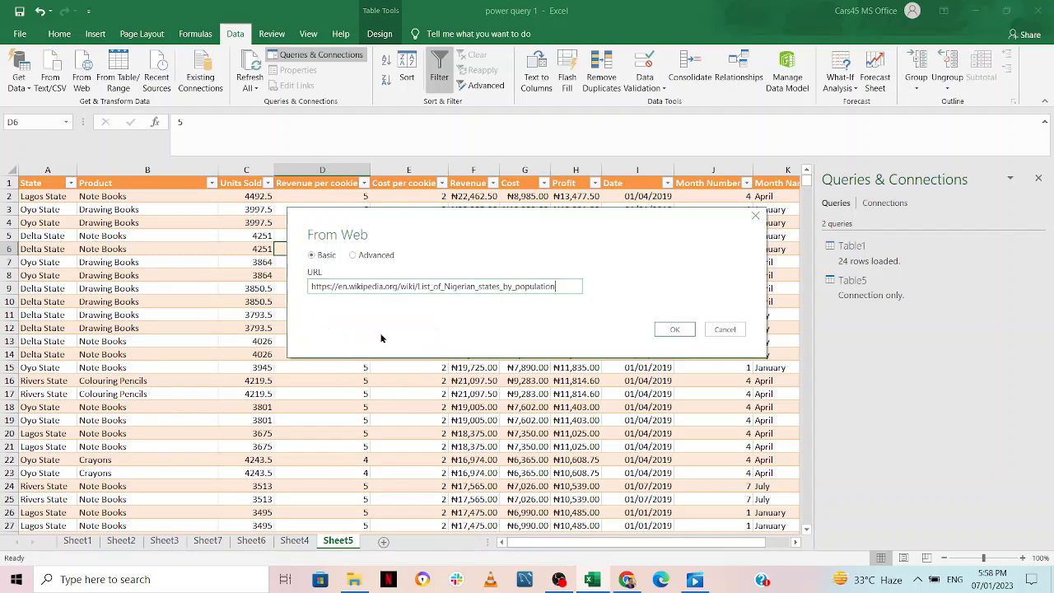
pyautogui.click(675, 329)
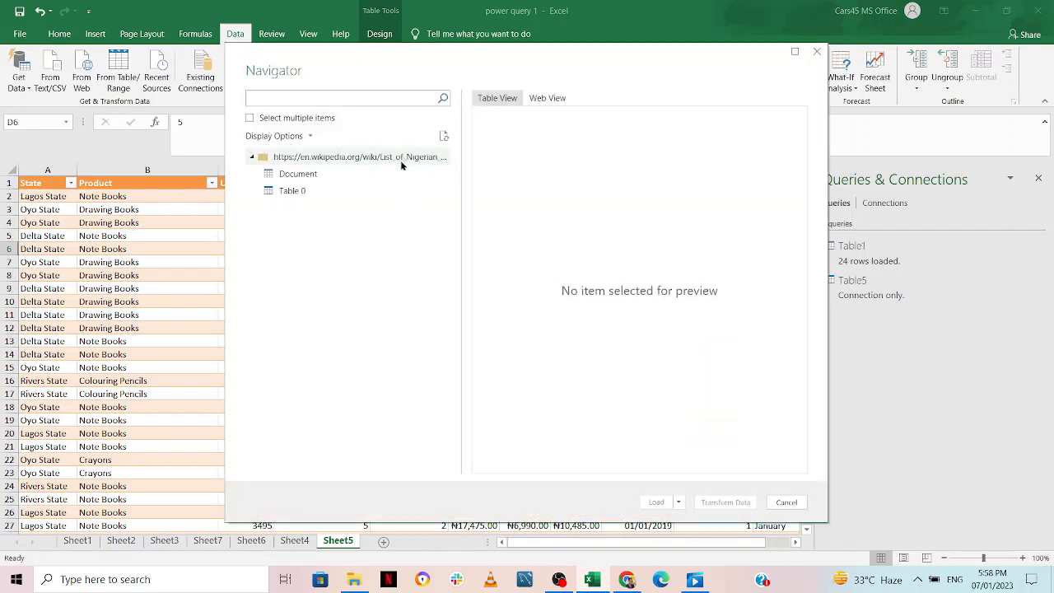
# Preview Table 0 in the Navigator and open it with Transform Data
pyautogui.click(341, 171)
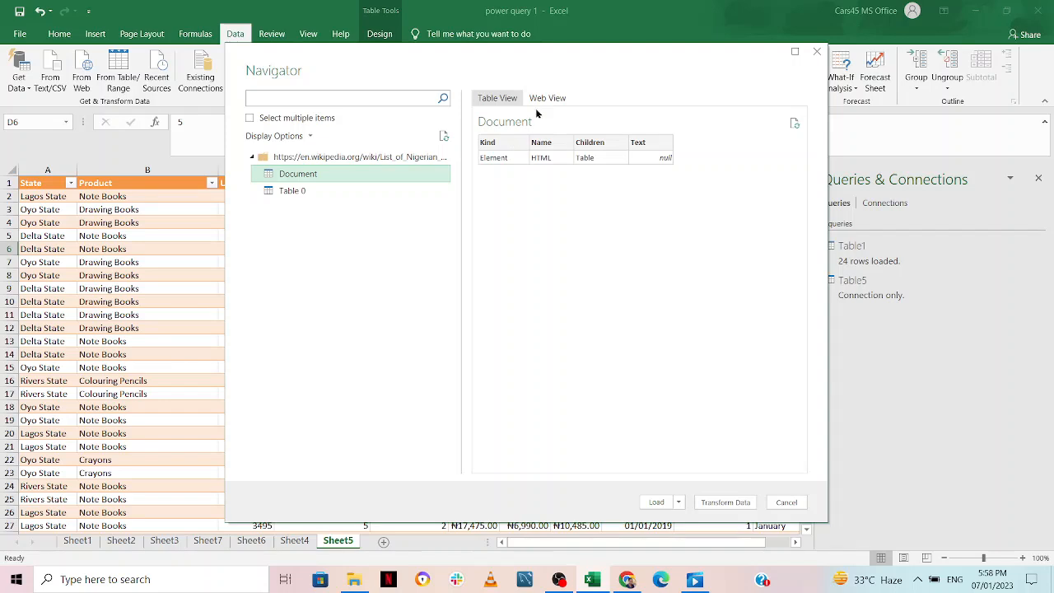
pyautogui.click(290, 192)
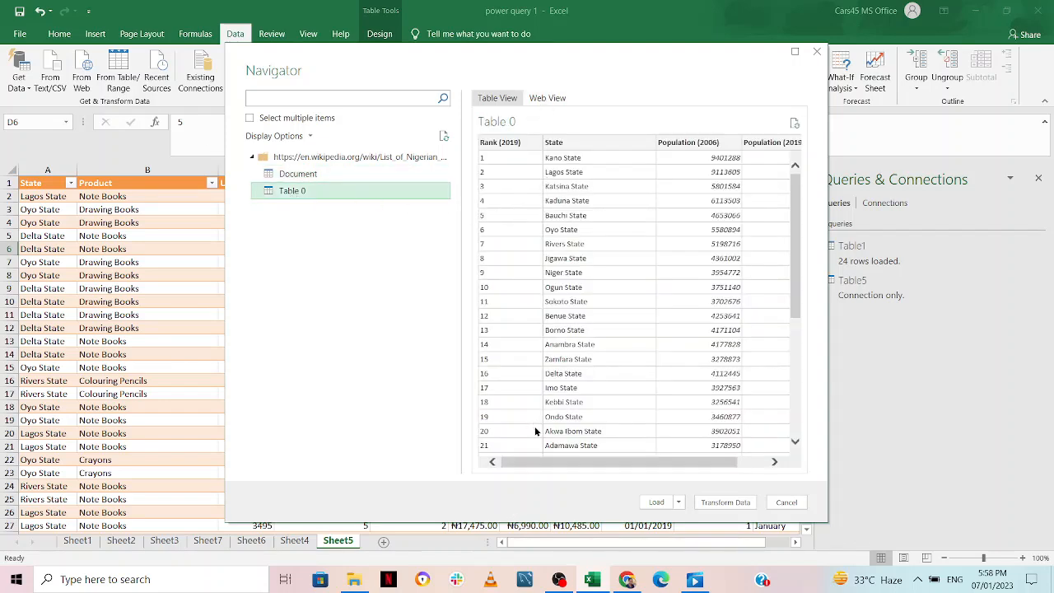
pyautogui.moveTo(541, 464)
pyautogui.mouseDown()
pyautogui.moveTo(588, 473)
pyautogui.moveTo(539, 467)
pyautogui.mouseUp()
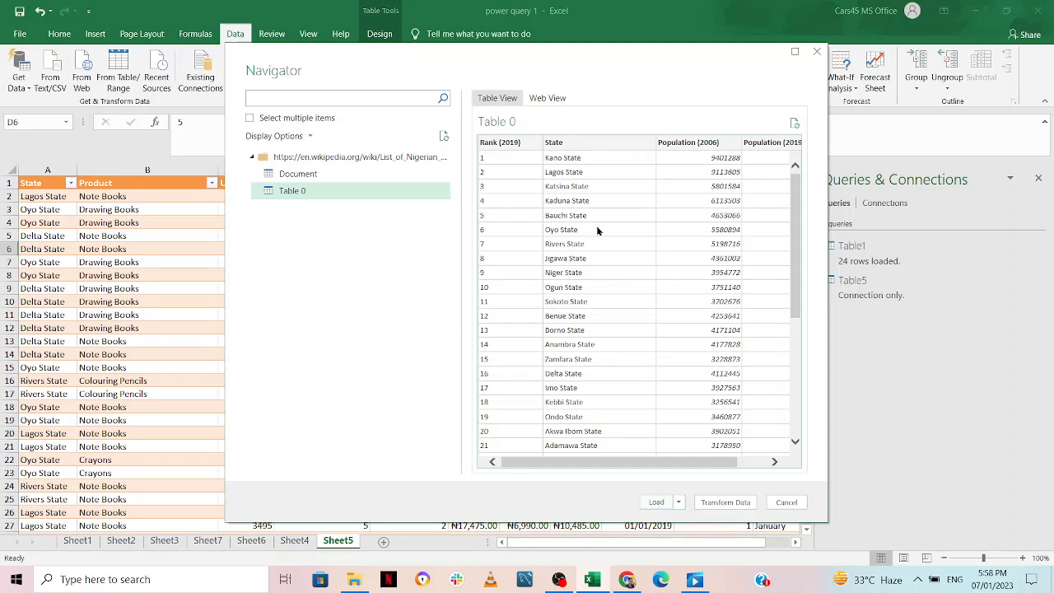
pyautogui.click(717, 503)
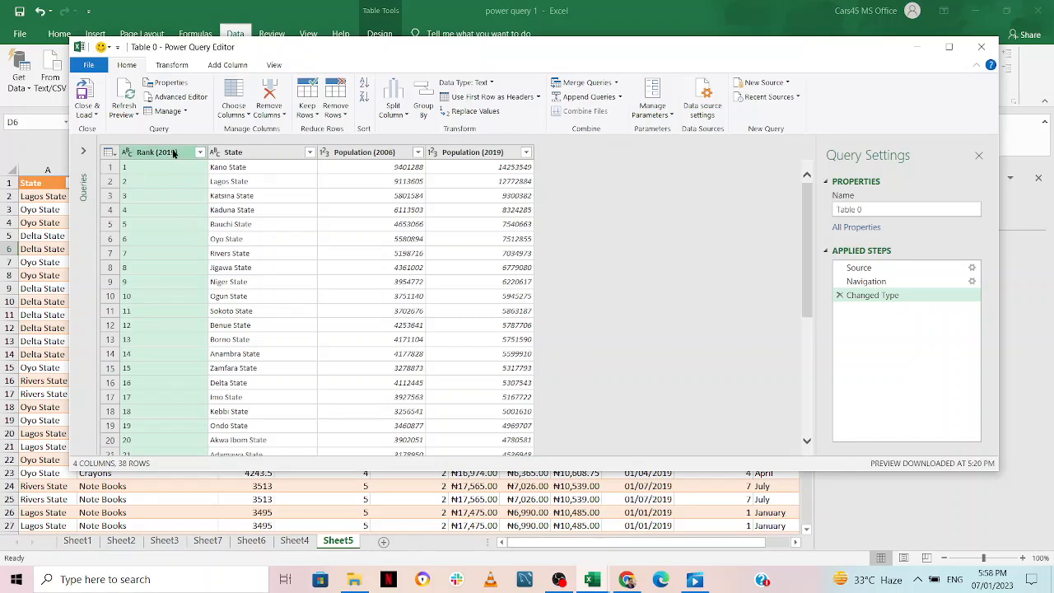
# Remove the Rank (2019) and Population (2006) columns from Table 0
pyautogui.rightClick(175, 153)
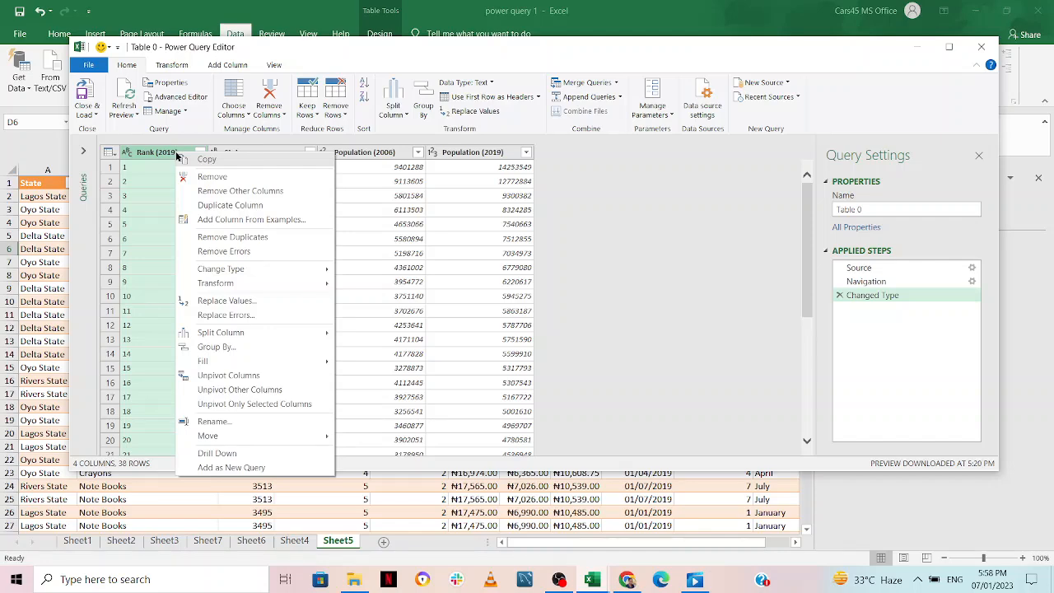
pyautogui.click(214, 178)
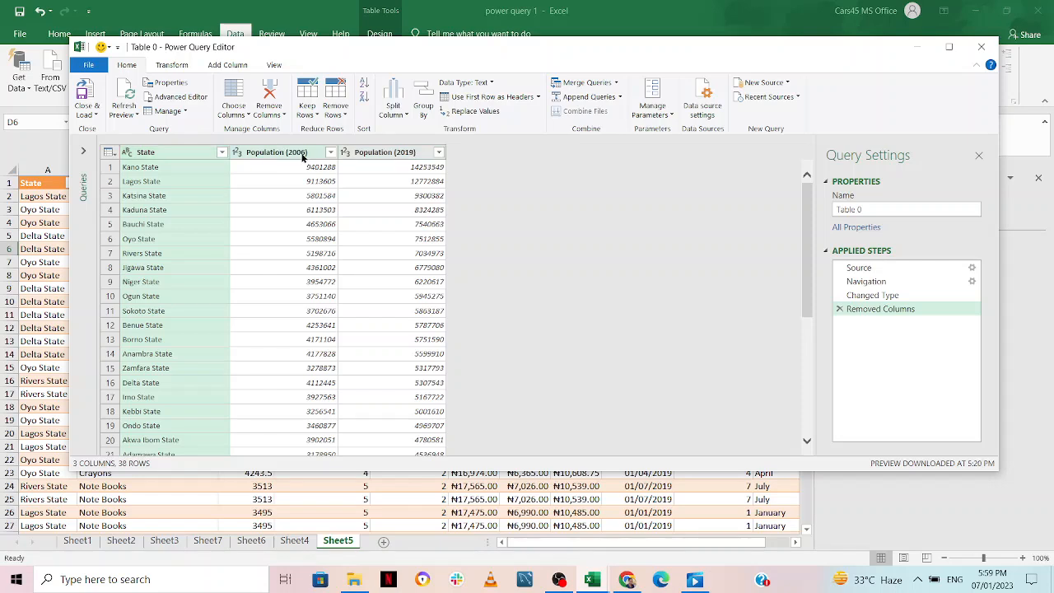
pyautogui.click(301, 157)
pyautogui.rightClick(301, 156)
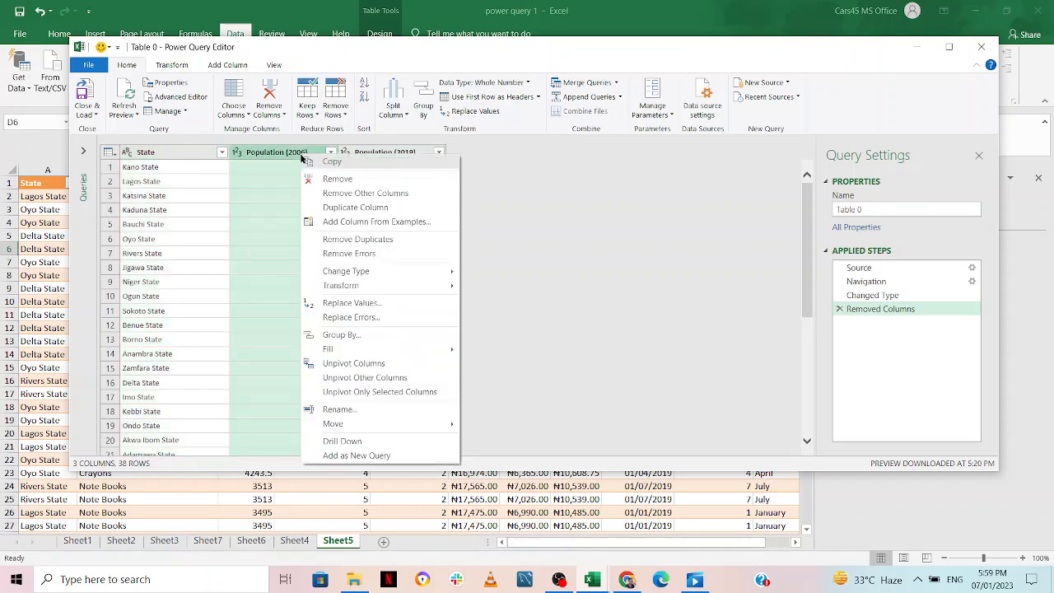
pyautogui.click(349, 179)
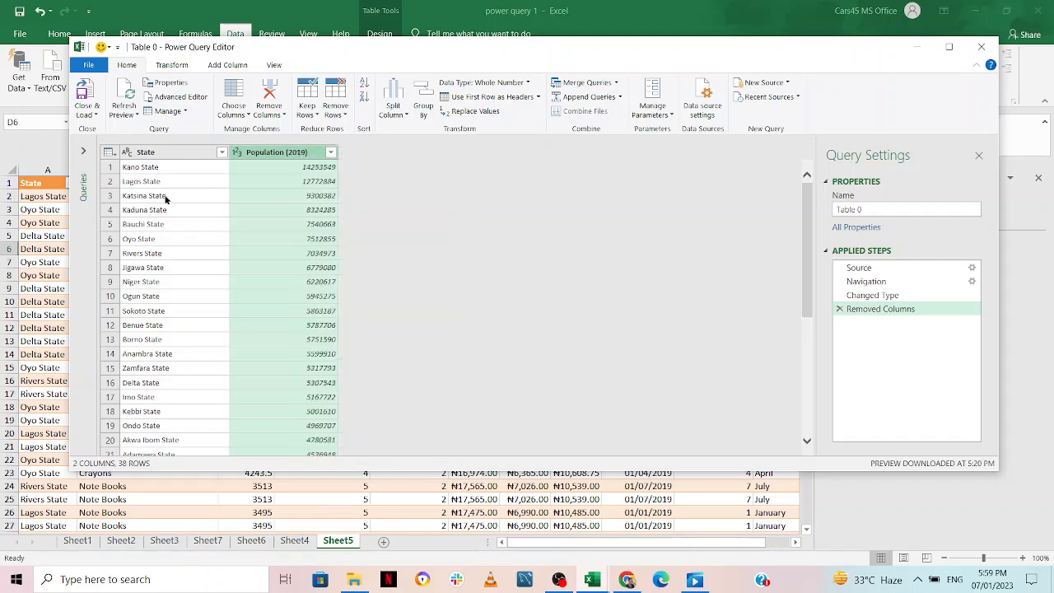
# Filter the State column, clearing all states and ticking Delta and Lagos
pyautogui.click(222, 152)
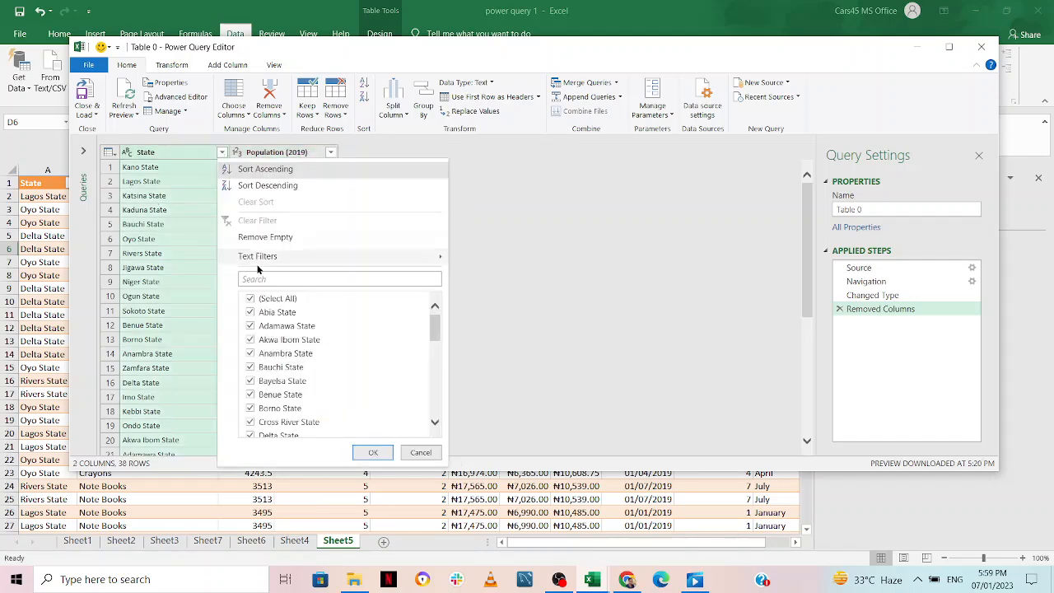
pyautogui.click(251, 301)
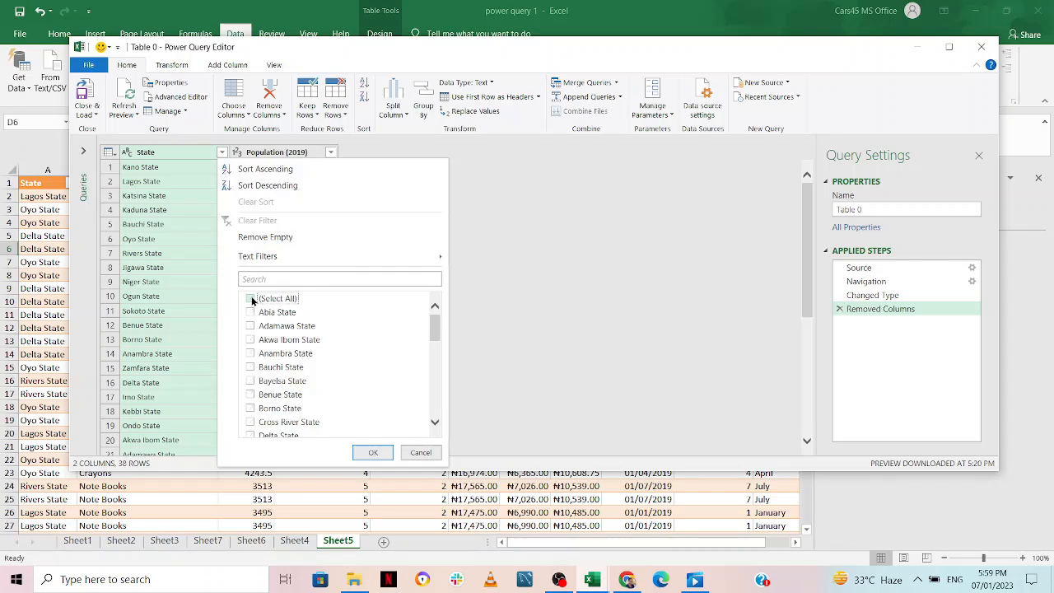
pyautogui.click(251, 434)
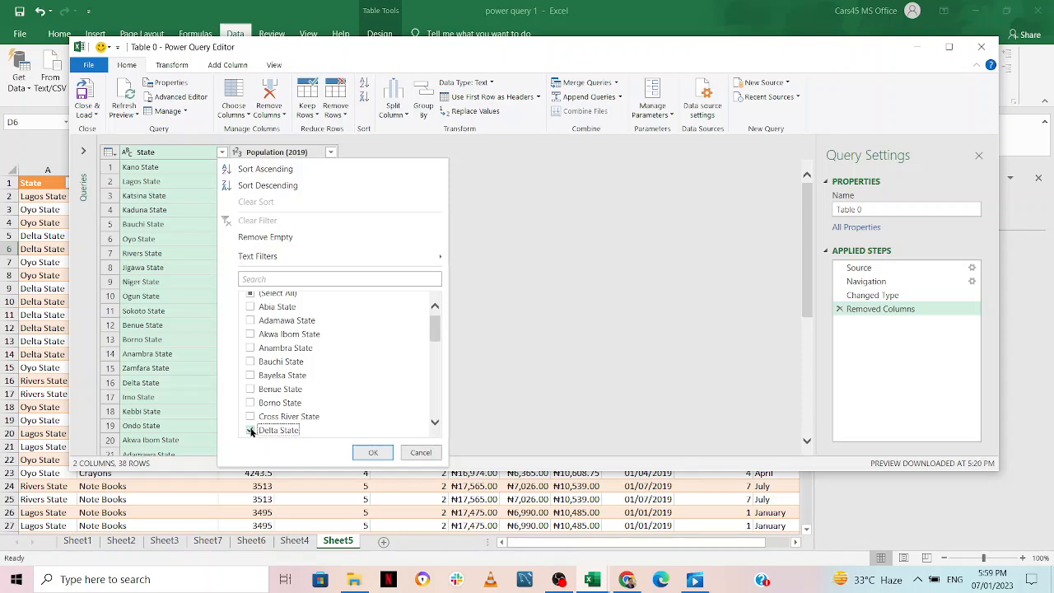
pyautogui.click(321, 278)
pyautogui.write('lago')
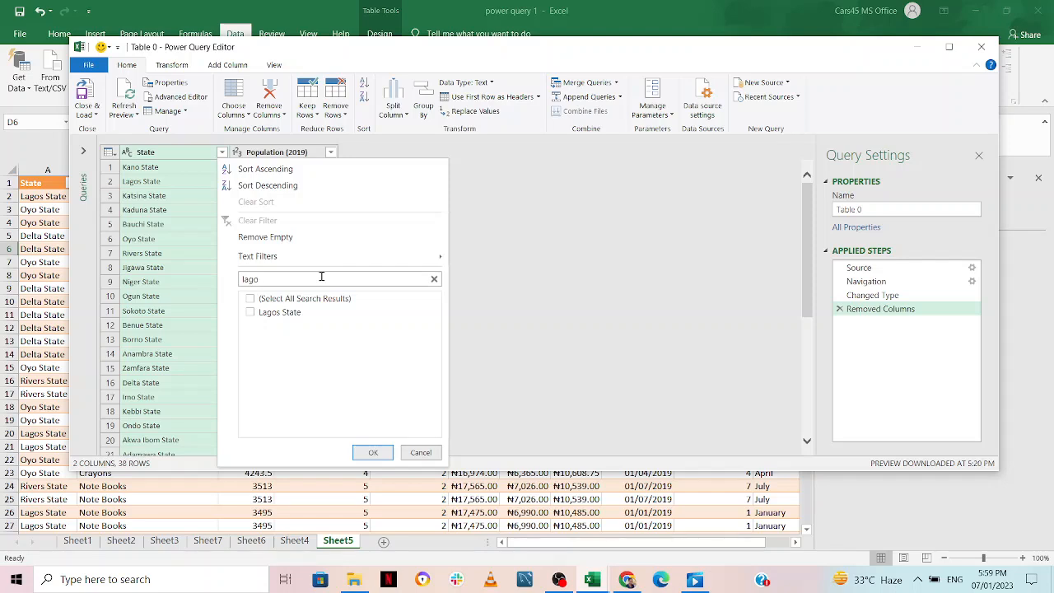
pyautogui.click(252, 313)
# Add Oyo, Osun and Rivers to the State filter and apply it
pyautogui.click(310, 277)
pyautogui.press('BackSpace')
pyautogui.press('BackSpace')
pyautogui.press('BackSpace')
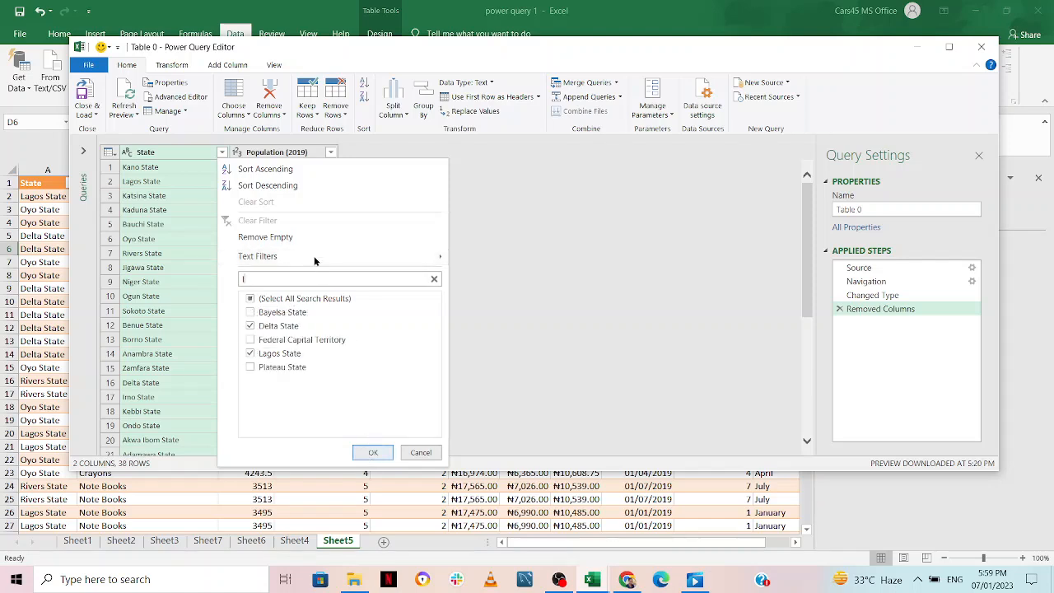
pyautogui.write('oy')
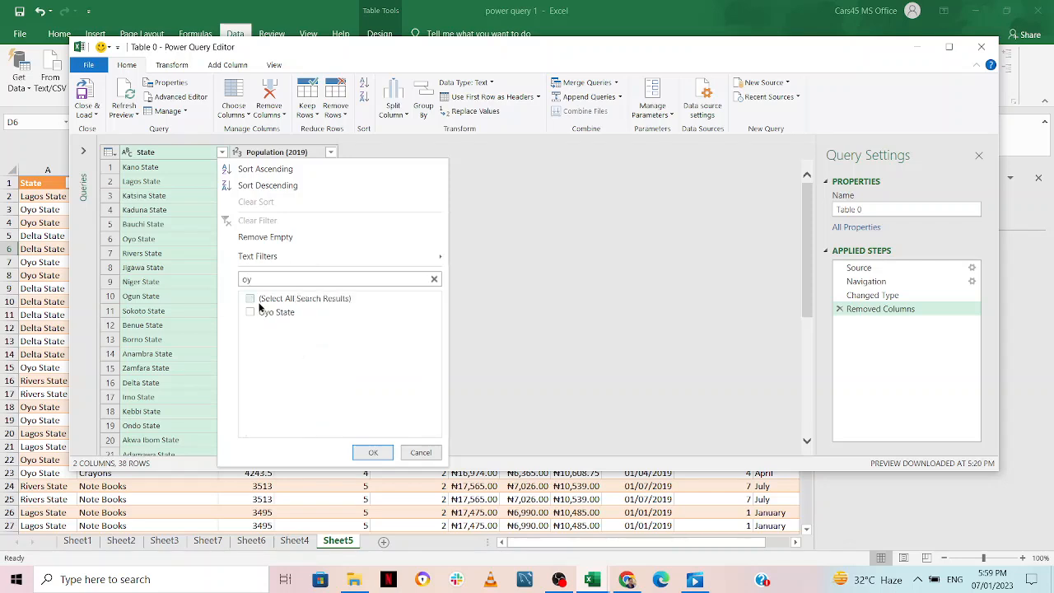
pyautogui.click(251, 313)
pyautogui.click(271, 279)
pyautogui.write('su')
pyautogui.click(250, 312)
pyautogui.click(296, 280)
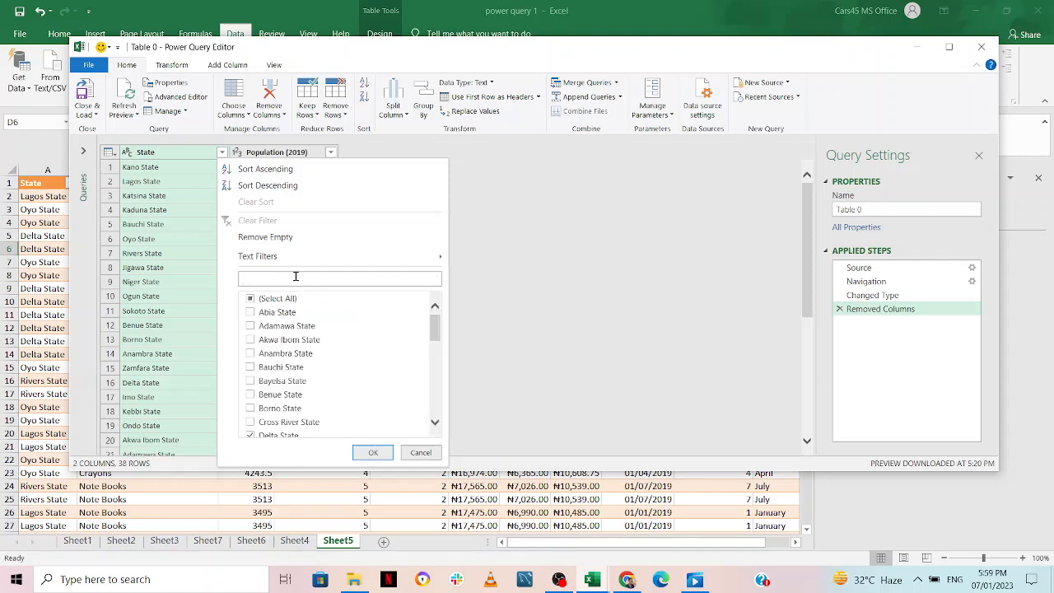
pyautogui.write('rivers')
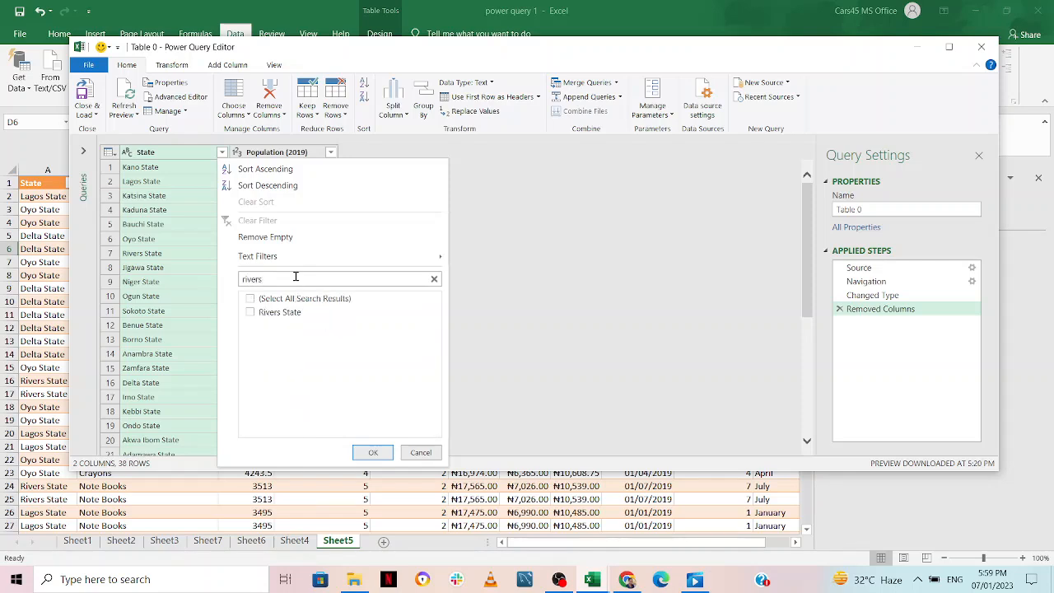
pyautogui.click(248, 312)
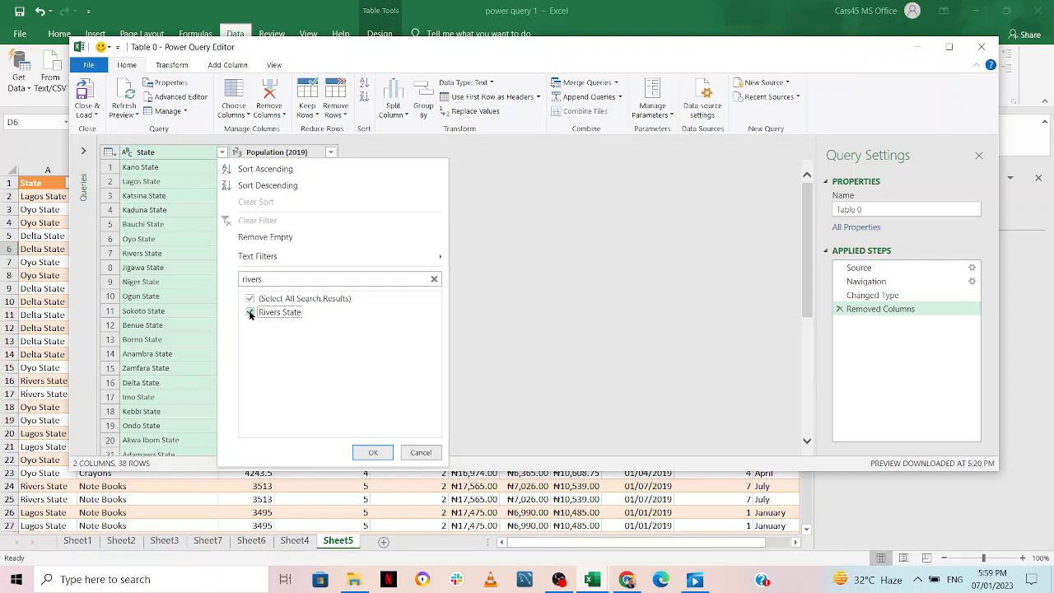
pyautogui.click(372, 452)
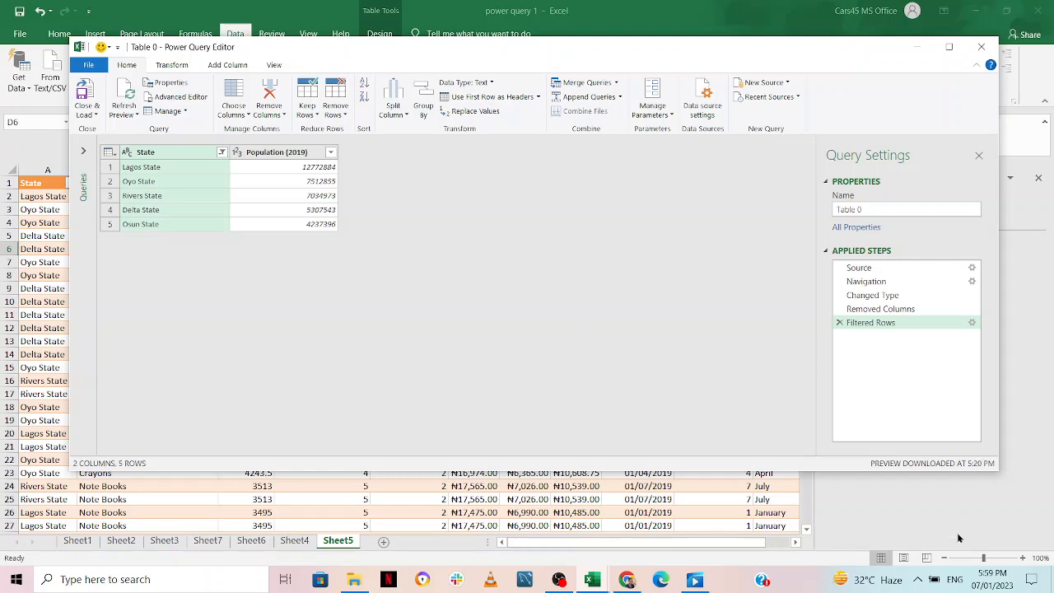
# Close the Power Query Editor keeping changes, and select the loaded Table 0 on Sheet9
pyautogui.click(984, 50)
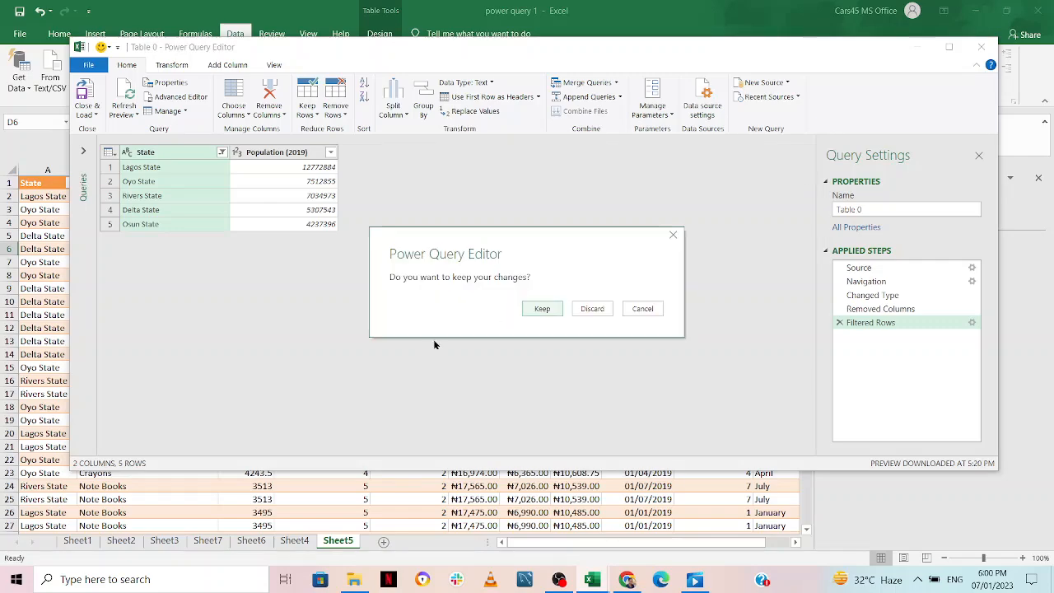
pyautogui.click(542, 308)
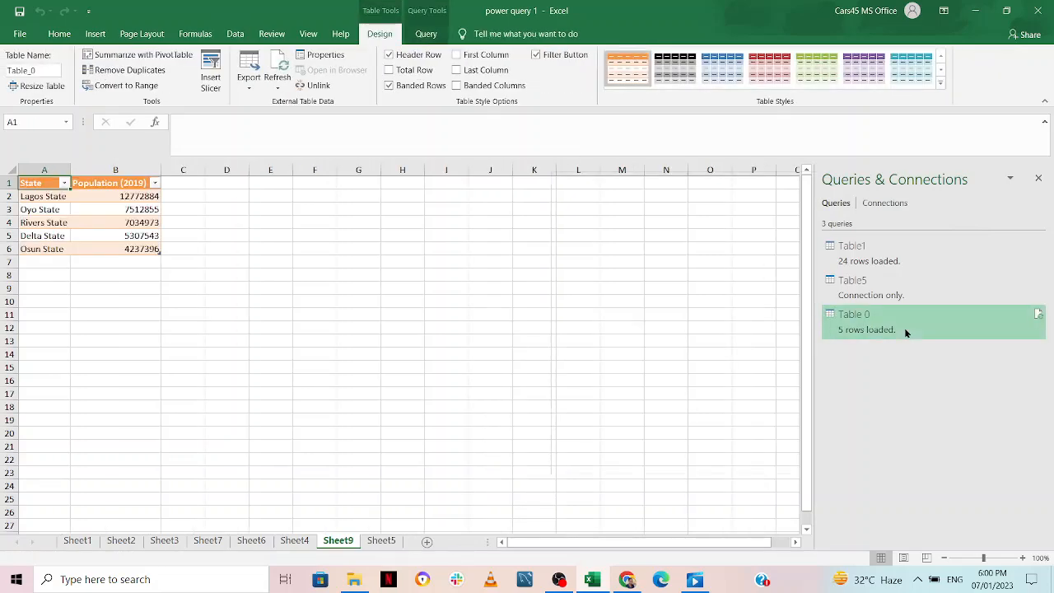
pyautogui.moveTo(904, 328)
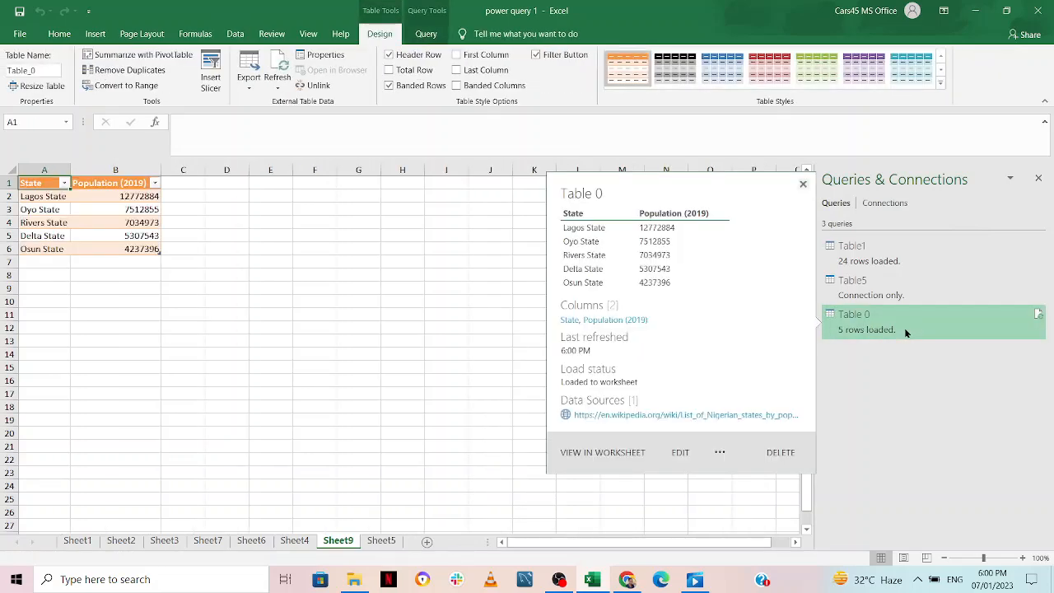
pyautogui.click(803, 185)
pyautogui.moveTo(846, 330)
pyautogui.click(803, 183)
pyautogui.click(857, 321)
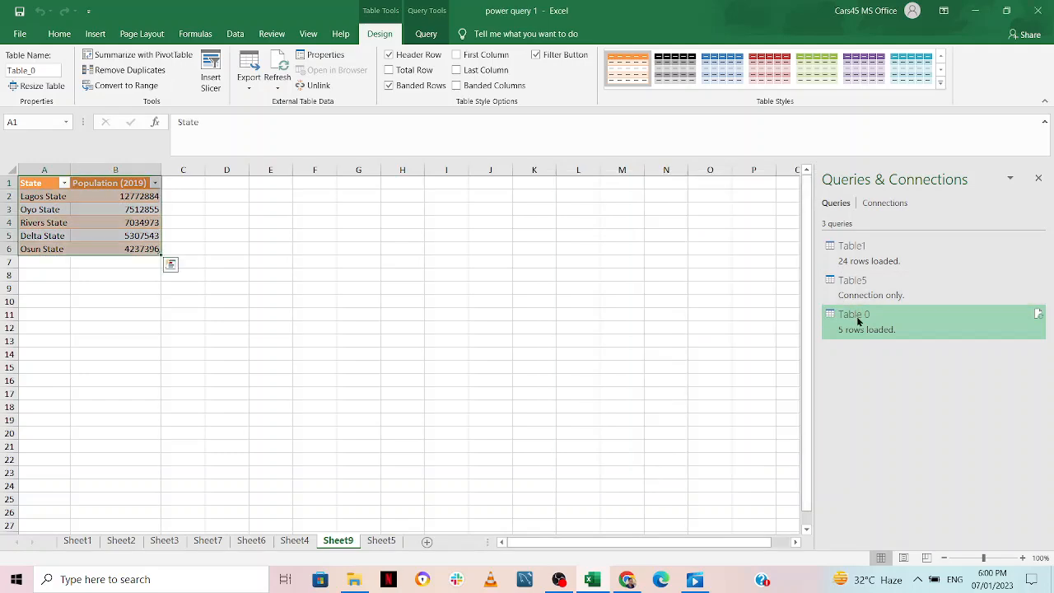
pyautogui.doubleClick(856, 321)
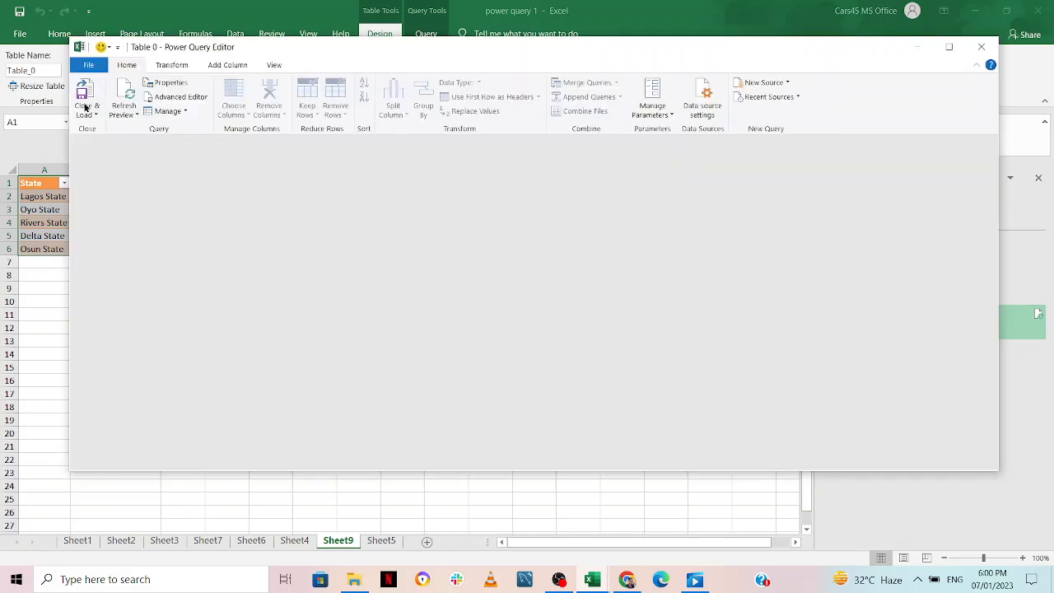
pyautogui.click(95, 115)
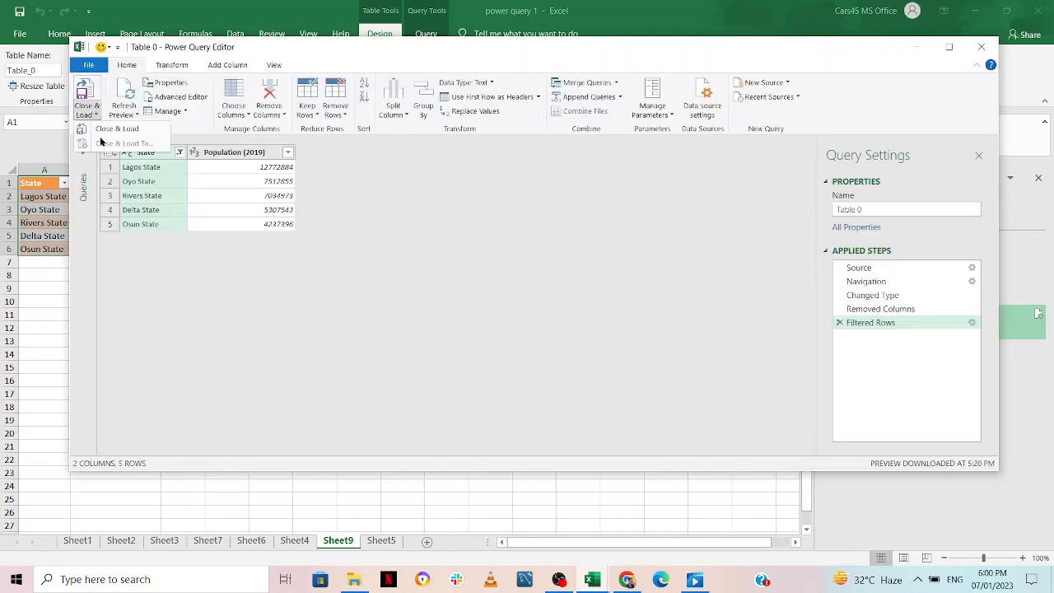
pyautogui.click(181, 152)
pyautogui.click(183, 155)
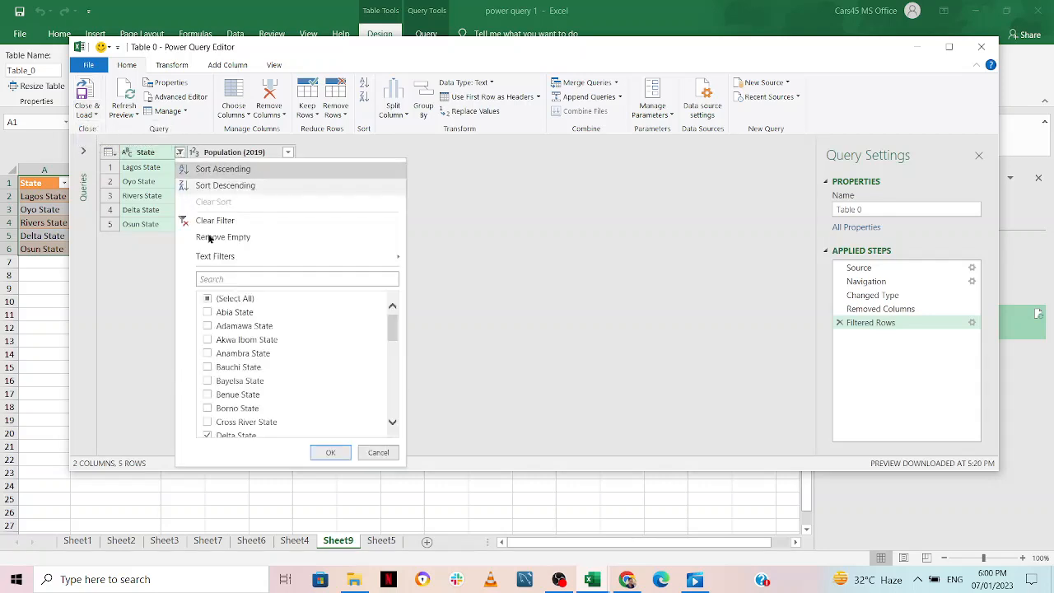
pyautogui.click(219, 313)
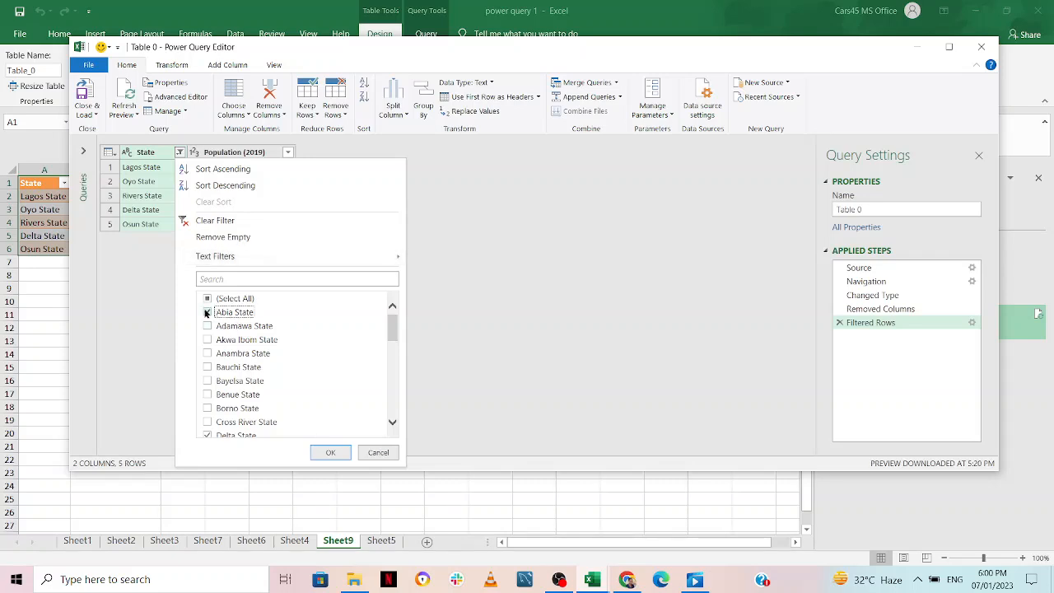
pyautogui.click(207, 312)
pyautogui.click(330, 452)
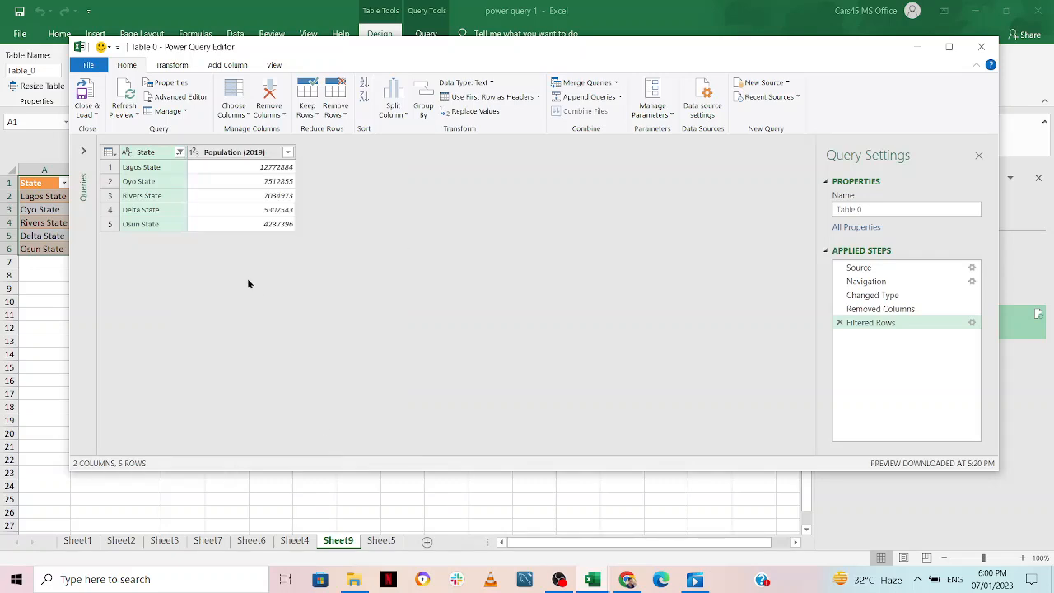
pyautogui.click(90, 114)
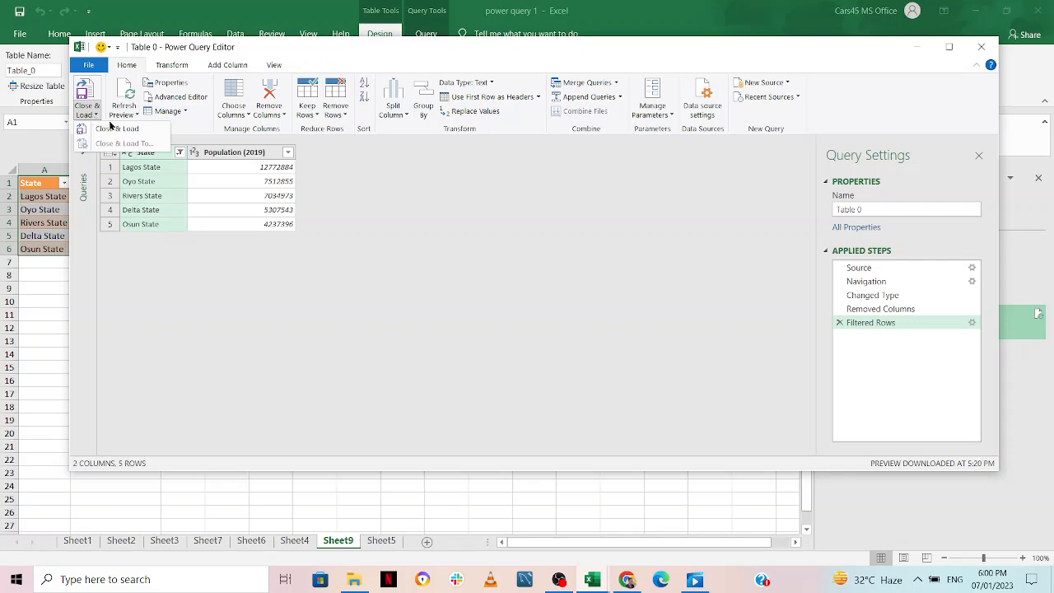
pyautogui.click(116, 130)
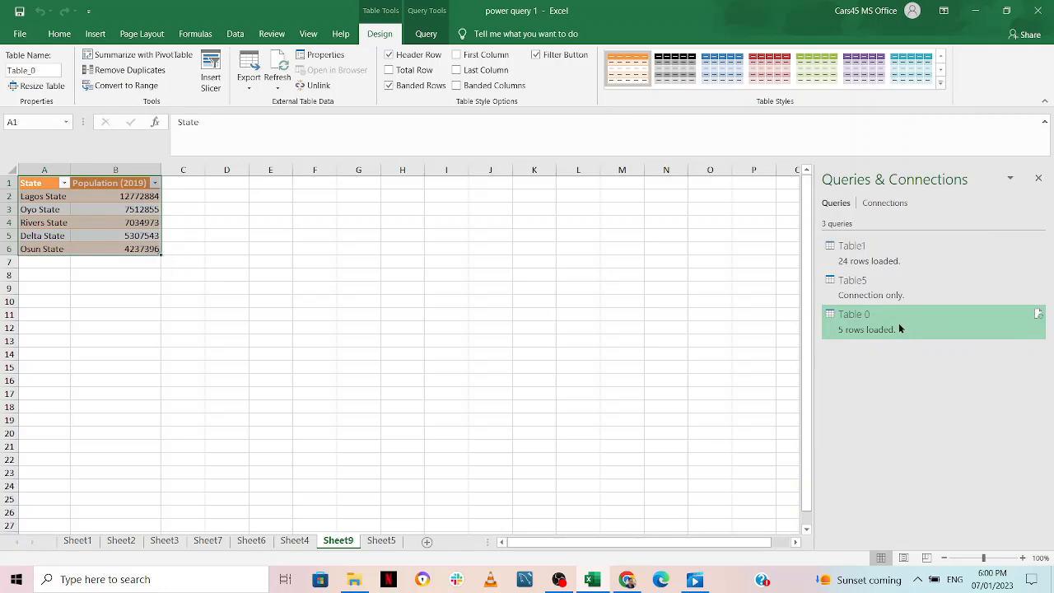
pyautogui.rightClick(898, 322)
# Delete the Table 0 query from Queries & Connections and switch back to Sheet5
pyautogui.click(932, 351)
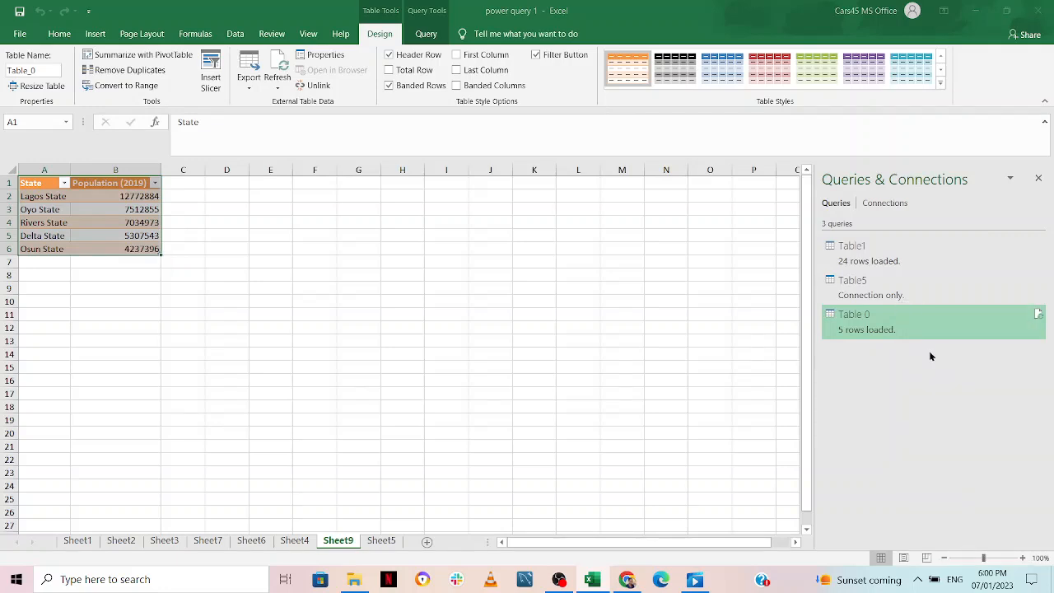
pyautogui.click(593, 317)
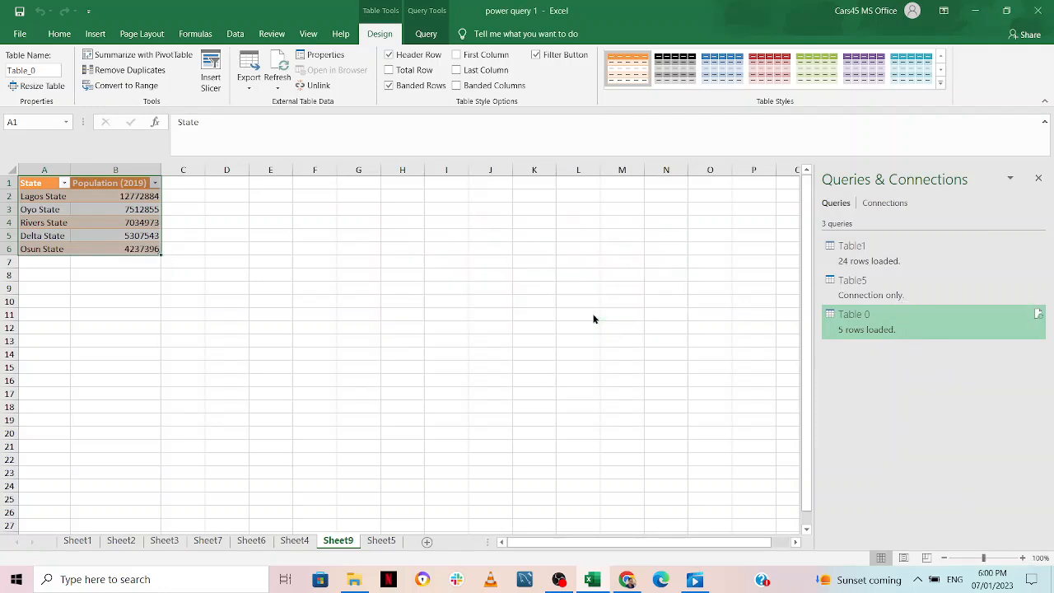
pyautogui.click(379, 541)
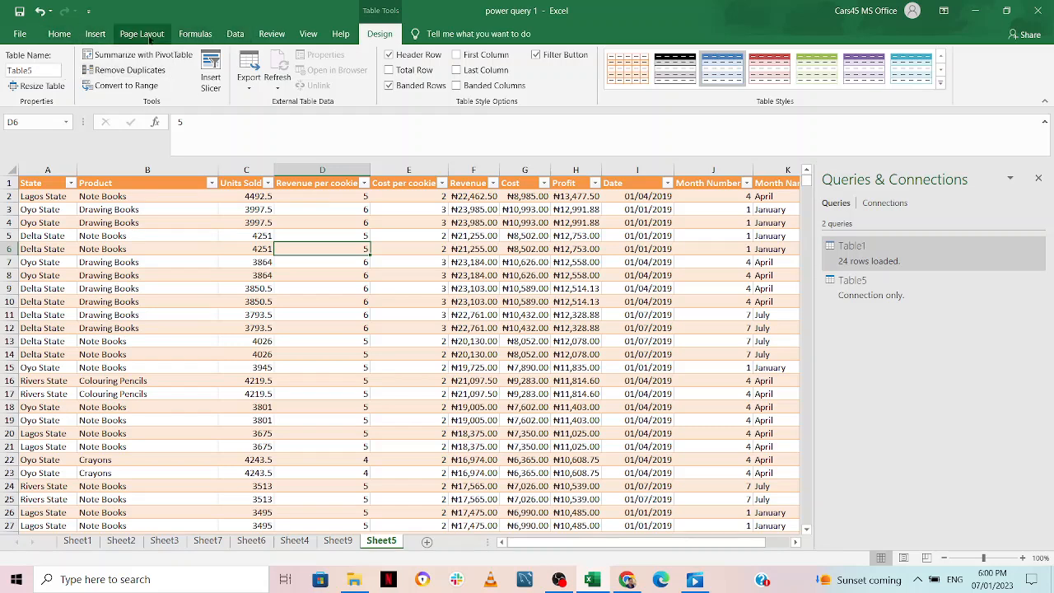
# Start a From Web import, paste the copied Wikipedia URL, and connect
pyautogui.click(235, 34)
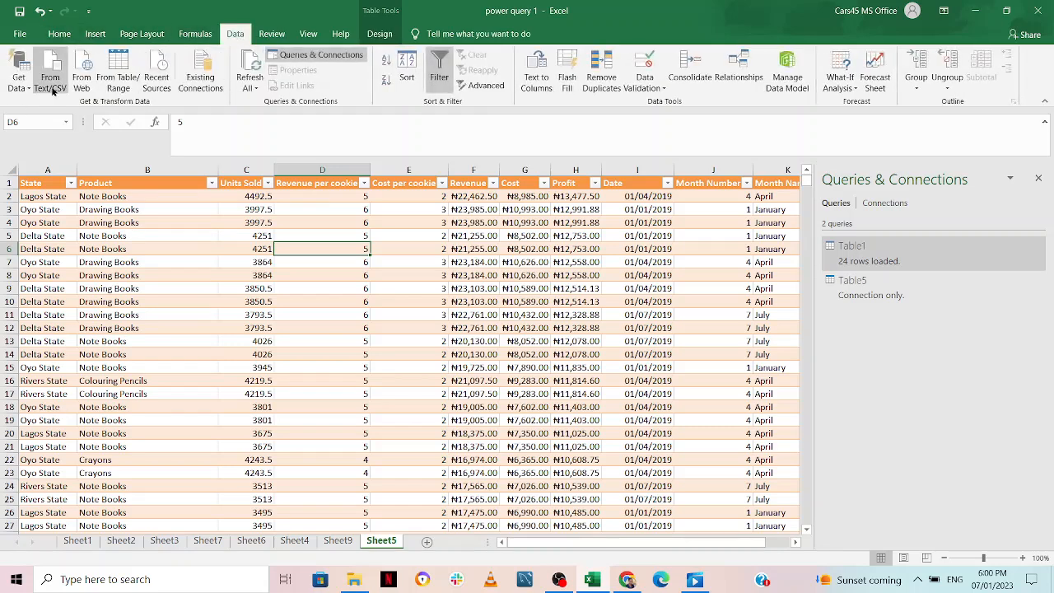
pyautogui.click(18, 74)
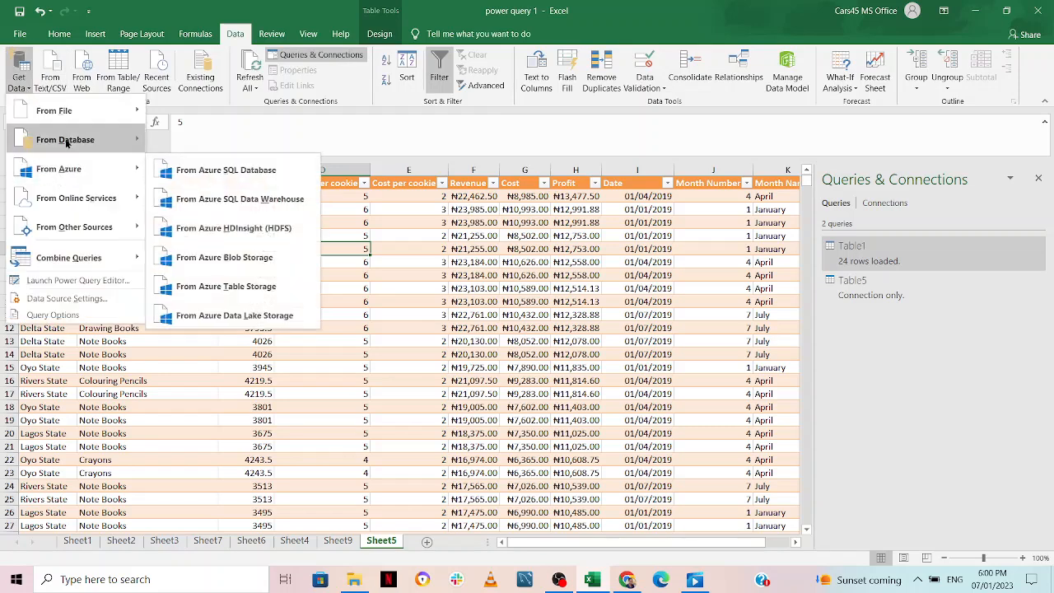
pyautogui.moveTo(93, 227)
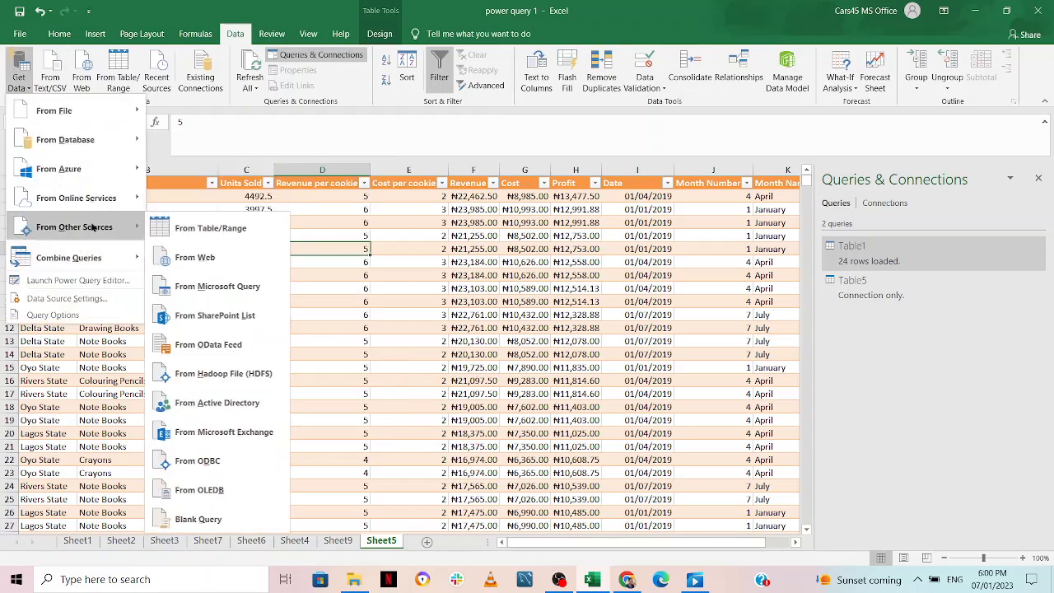
pyautogui.click(202, 257)
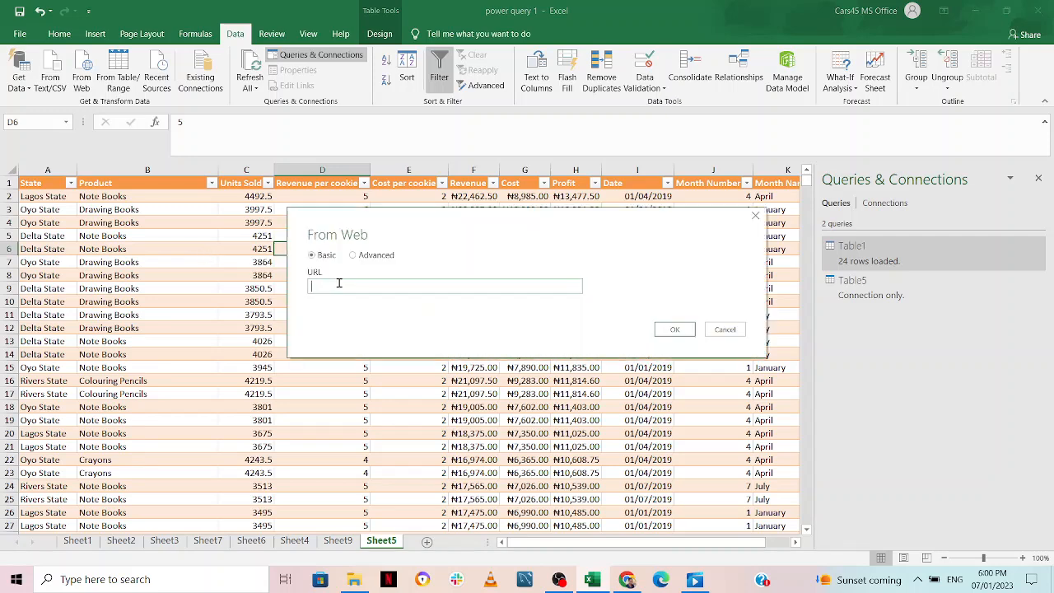
pyautogui.rightClick(340, 285)
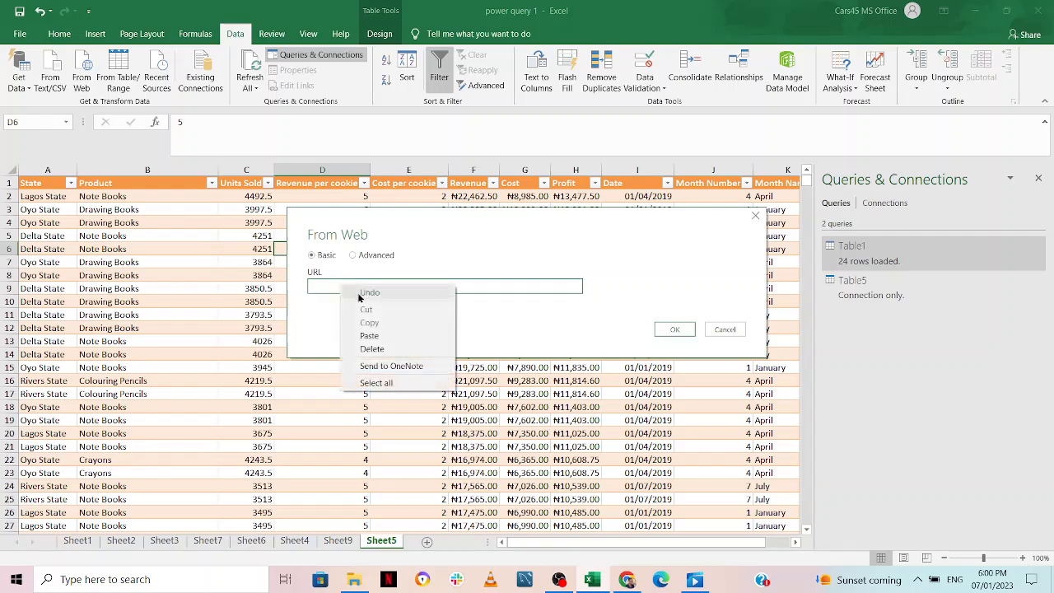
pyautogui.click(393, 336)
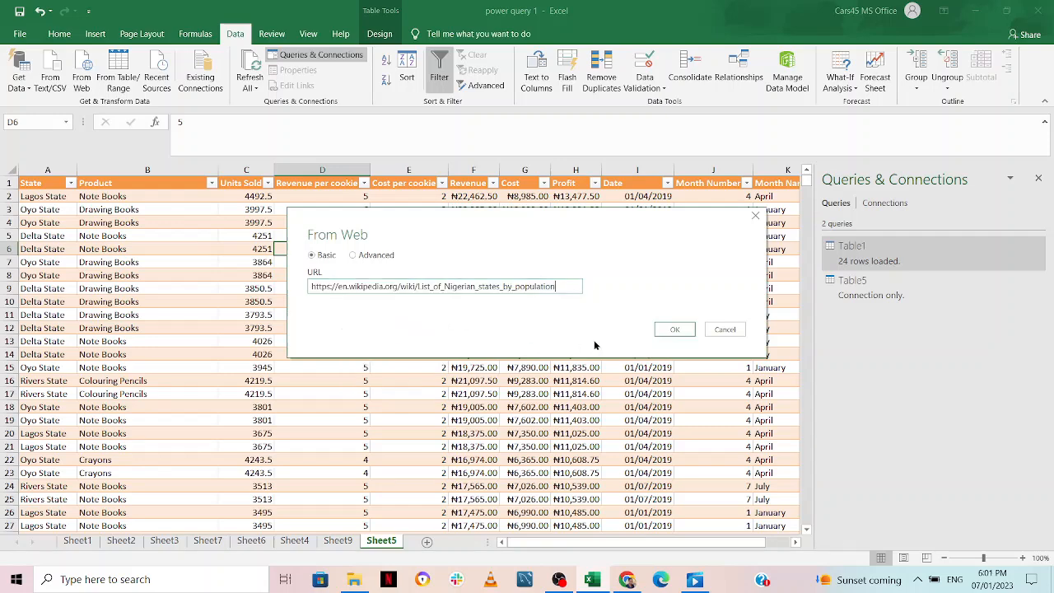
pyautogui.click(675, 329)
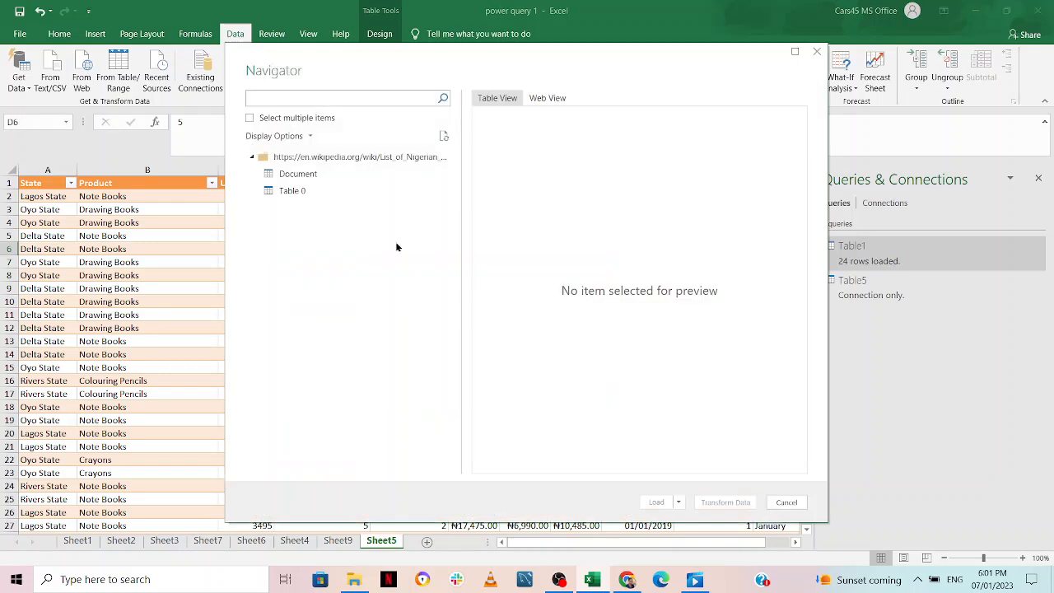
# Open Table 0 via Transform Data and remove its Rank (2019) and Population (2006) columns
pyautogui.click(327, 188)
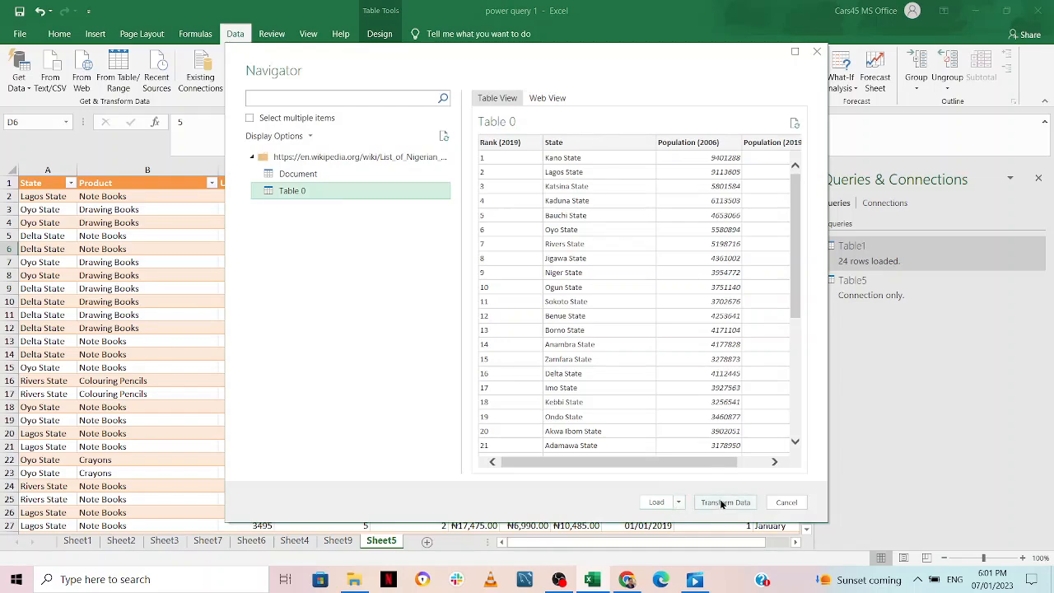
pyautogui.click(722, 503)
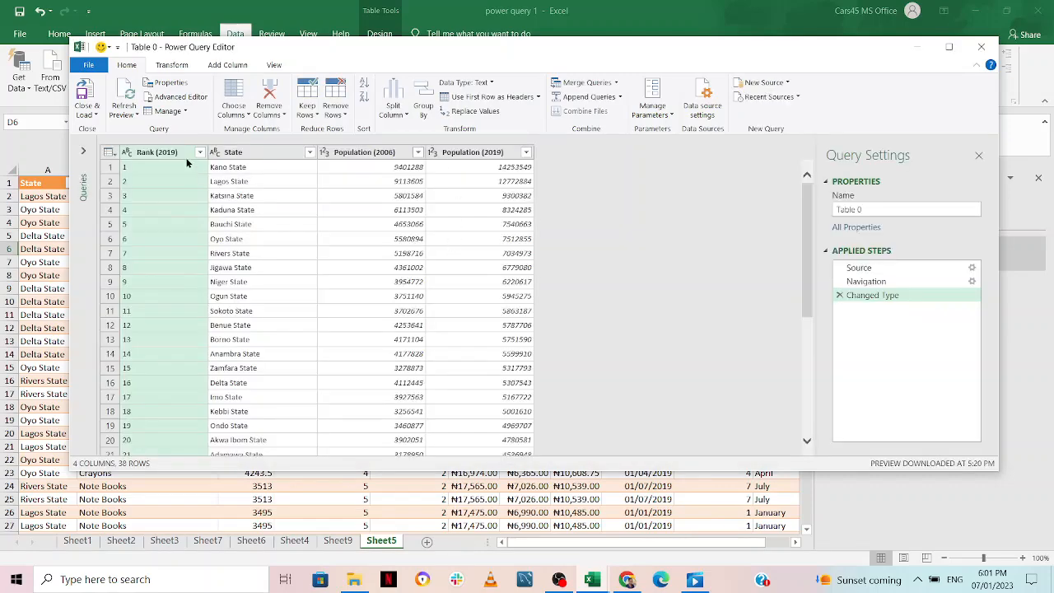
pyautogui.rightClick(178, 153)
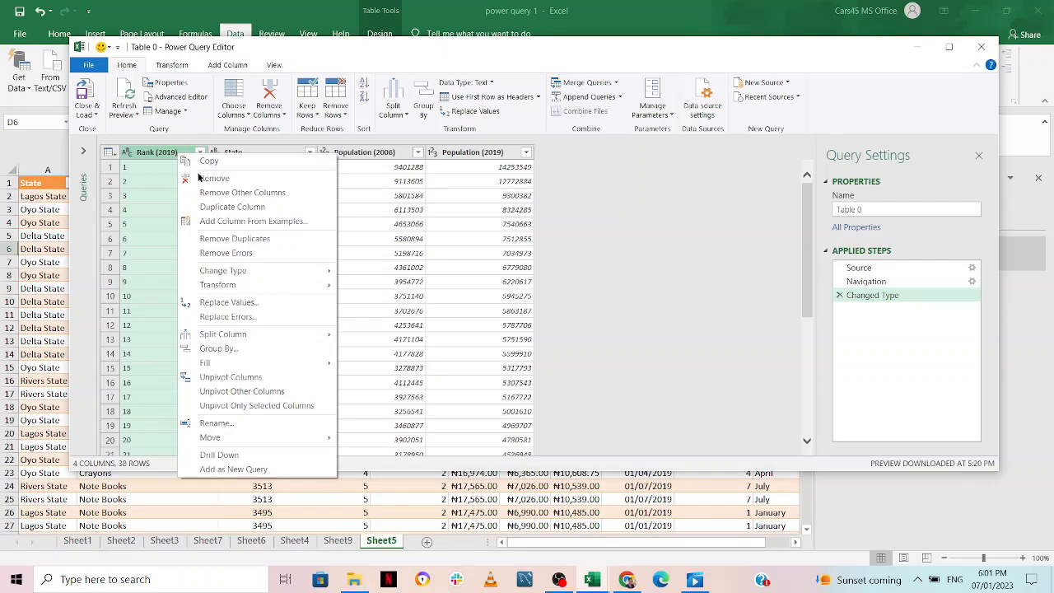
pyautogui.click(213, 178)
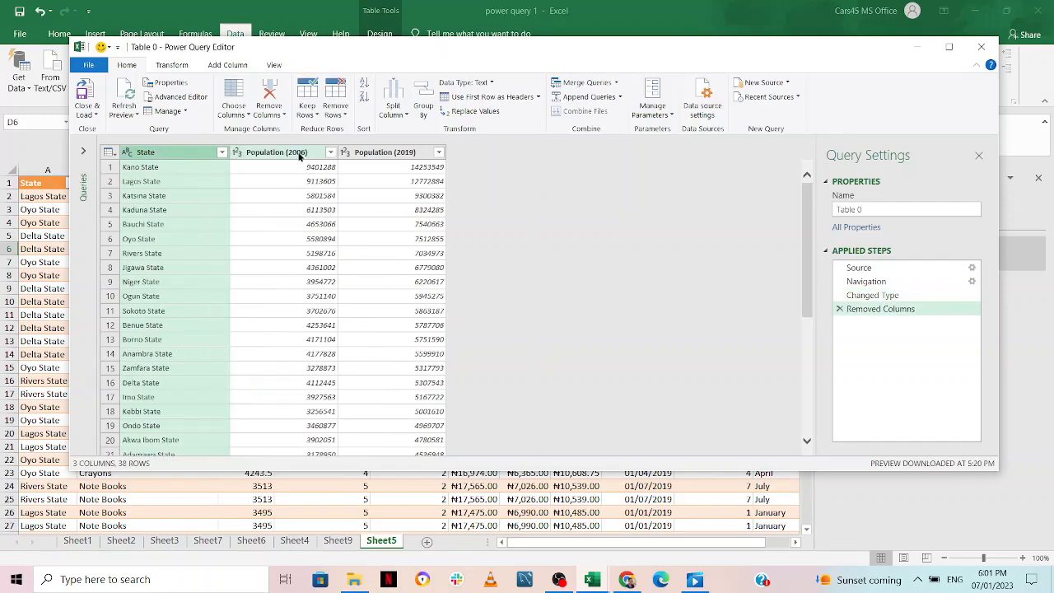
pyautogui.click(298, 155)
pyautogui.rightClick(298, 154)
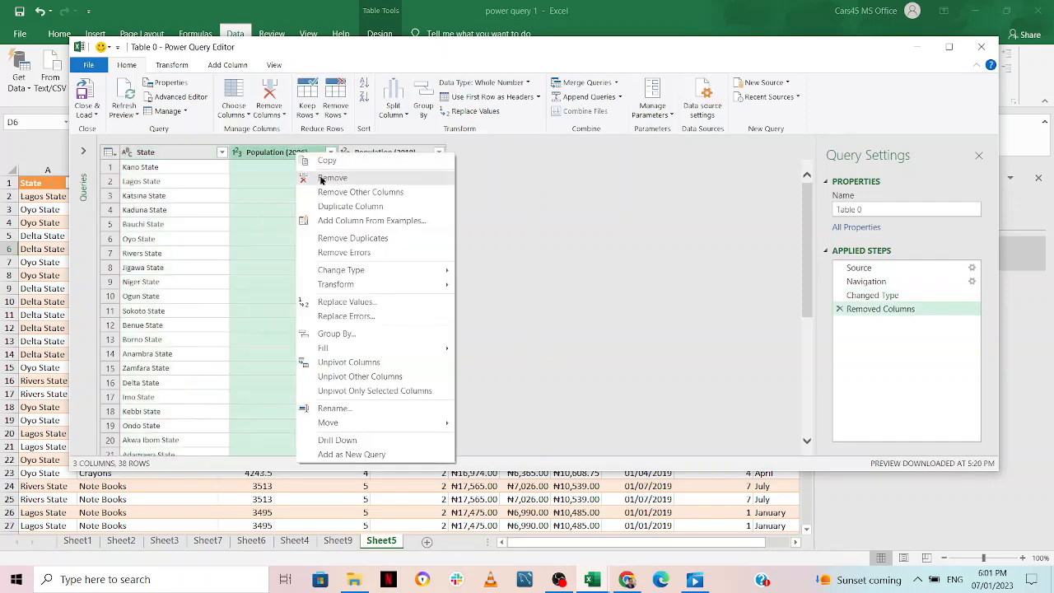
pyautogui.click(319, 180)
pyautogui.click(221, 152)
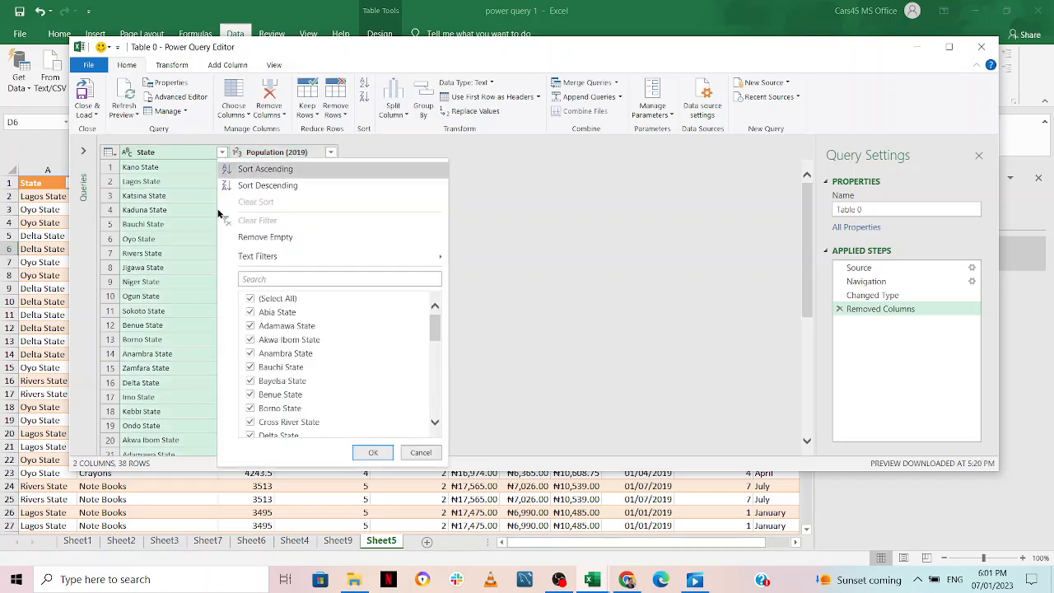
# Clear every state in the State filter, then tick Lagos and Oyo
pyautogui.click(250, 299)
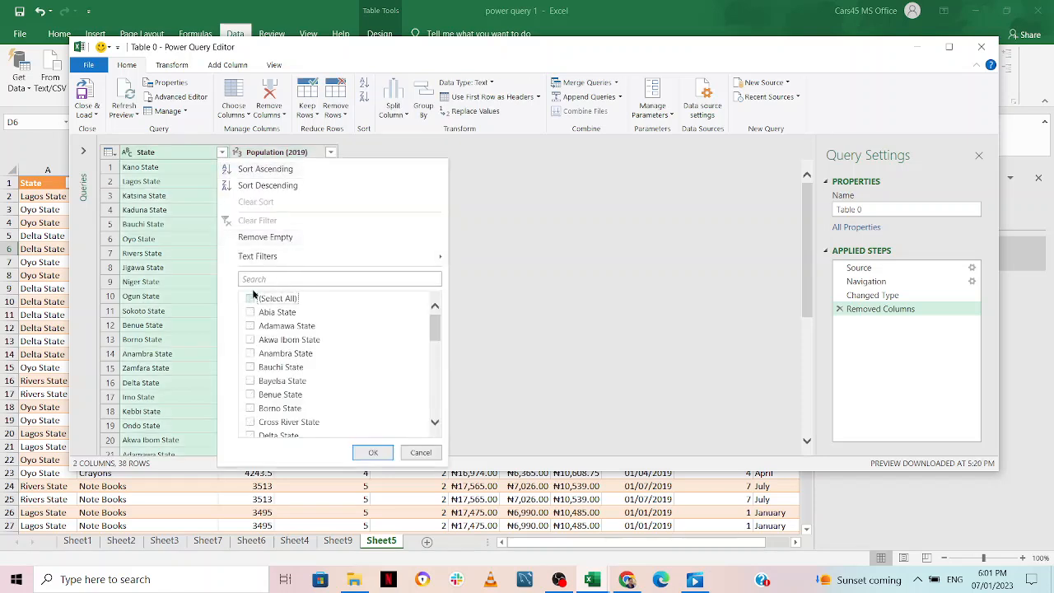
pyautogui.click(275, 280)
pyautogui.click(250, 312)
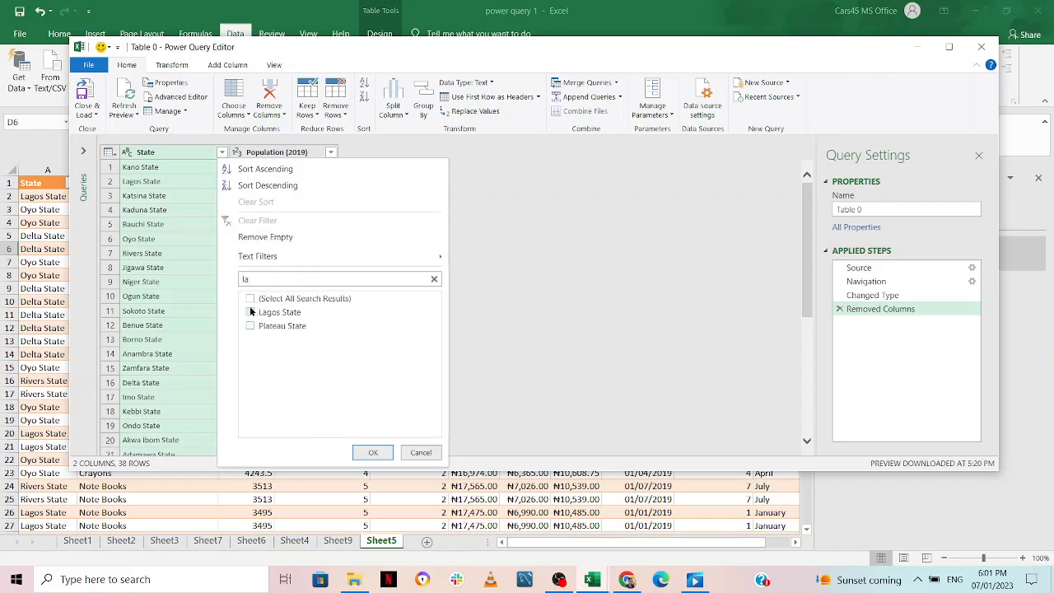
pyautogui.click(272, 298)
pyautogui.click(279, 280)
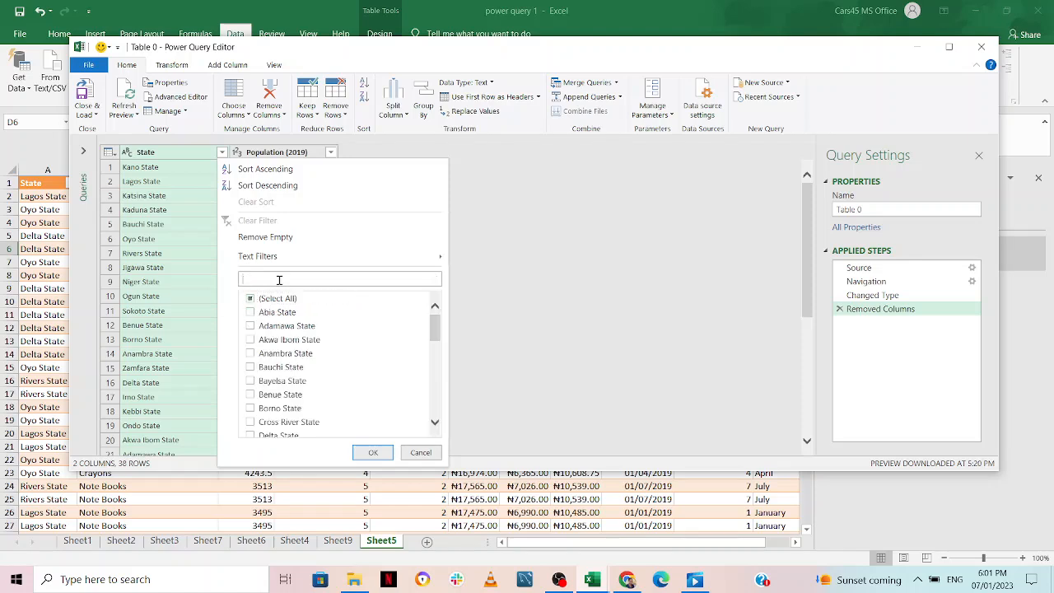
pyautogui.write('oyo')
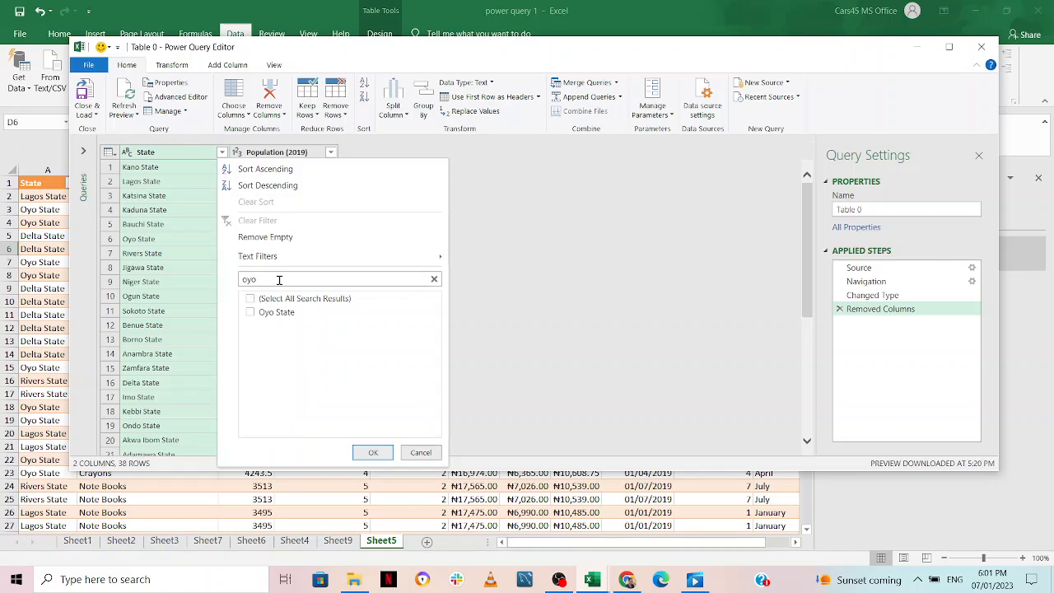
pyautogui.click(252, 312)
# Also tick Osun, Rivers and Delta in the State filter
pyautogui.press('BackSpace')
pyautogui.press('BackSpace')
pyautogui.write('sun')
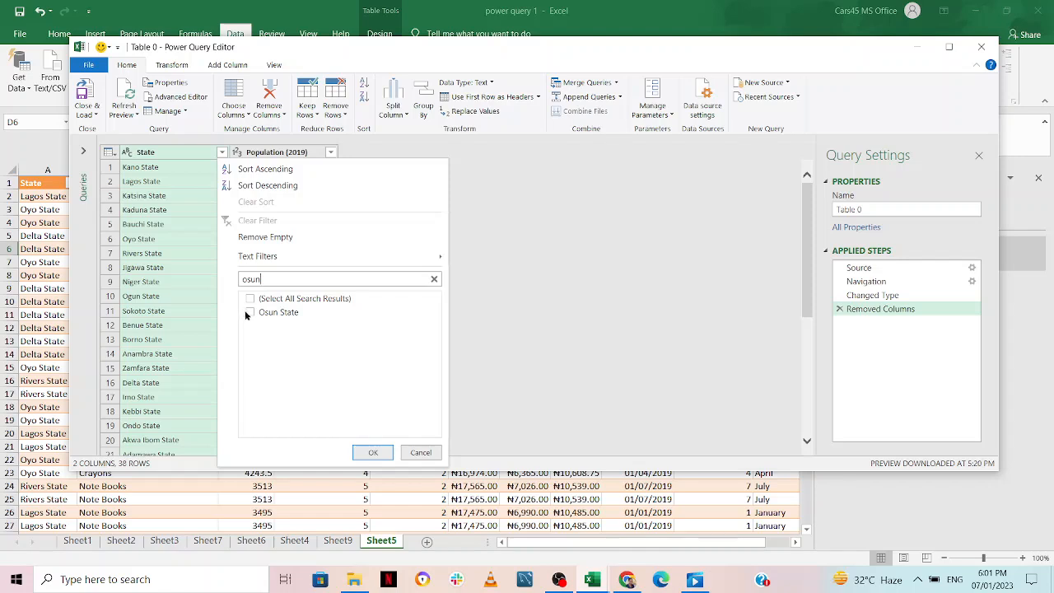
pyautogui.click(249, 312)
pyautogui.press('BackSpace')
pyautogui.press('BackSpace')
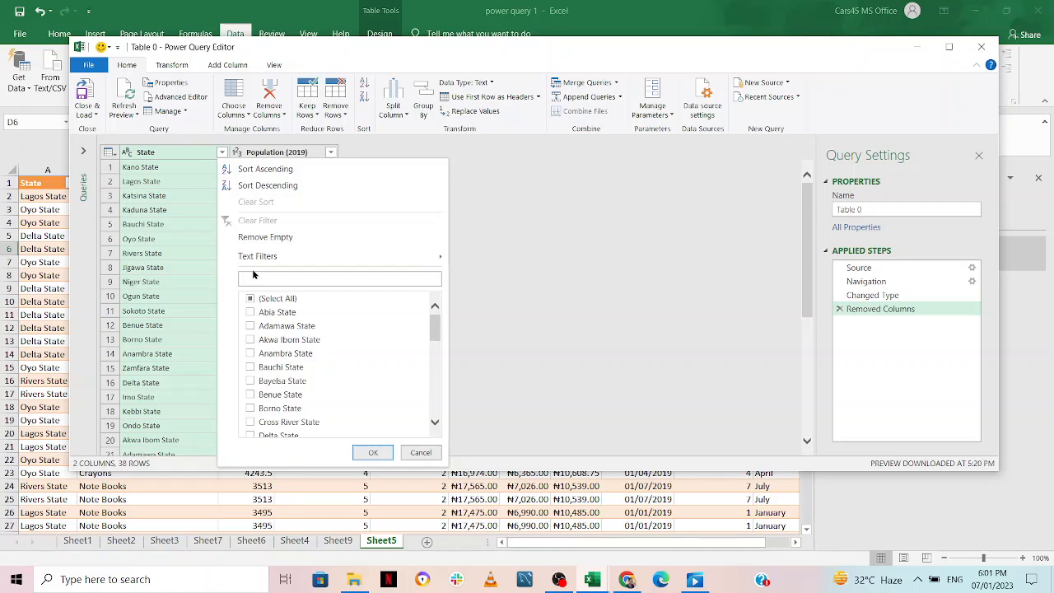
pyautogui.write('ri')
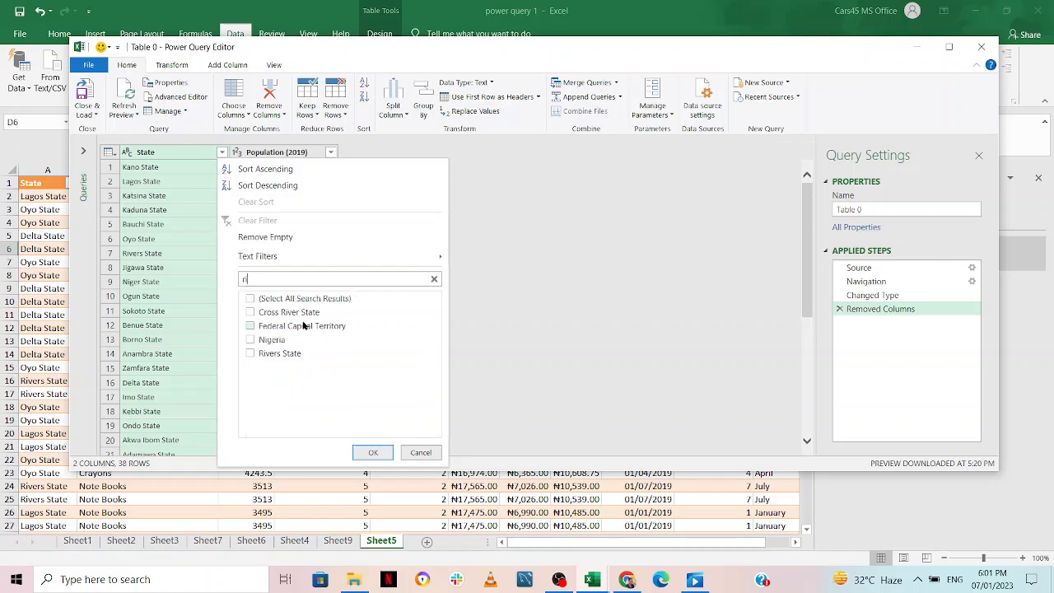
pyautogui.click(250, 354)
pyautogui.click(278, 274)
pyautogui.press('BackSpace')
pyautogui.press('BackSpace')
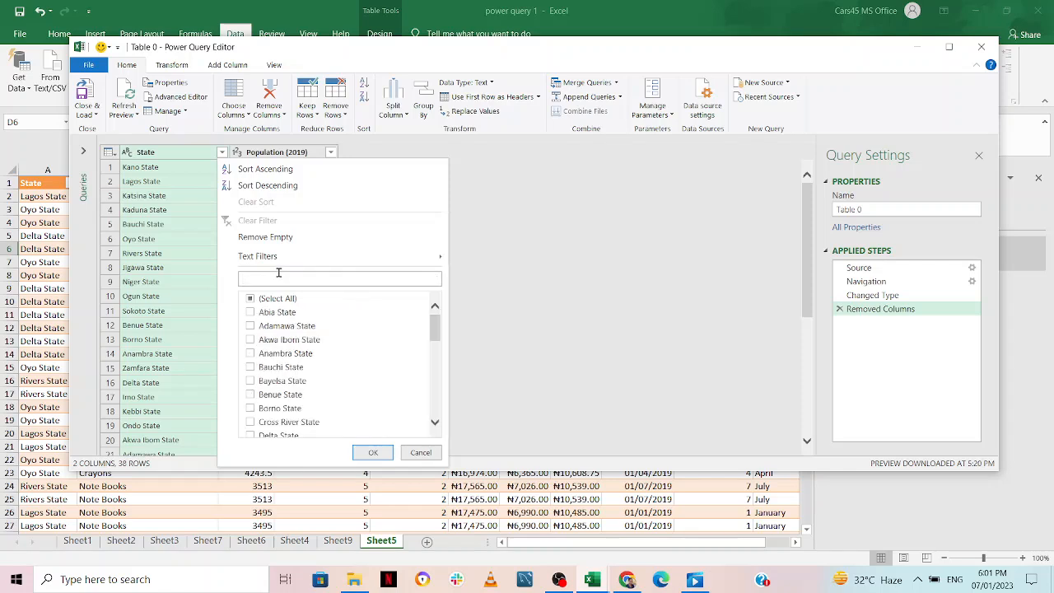
pyautogui.write('de')
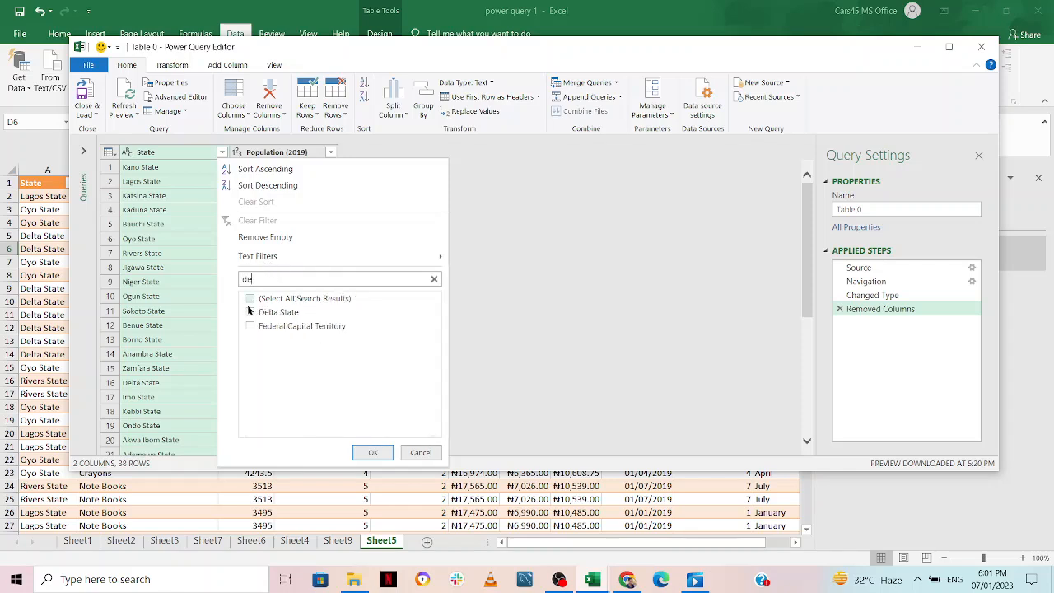
pyautogui.click(250, 312)
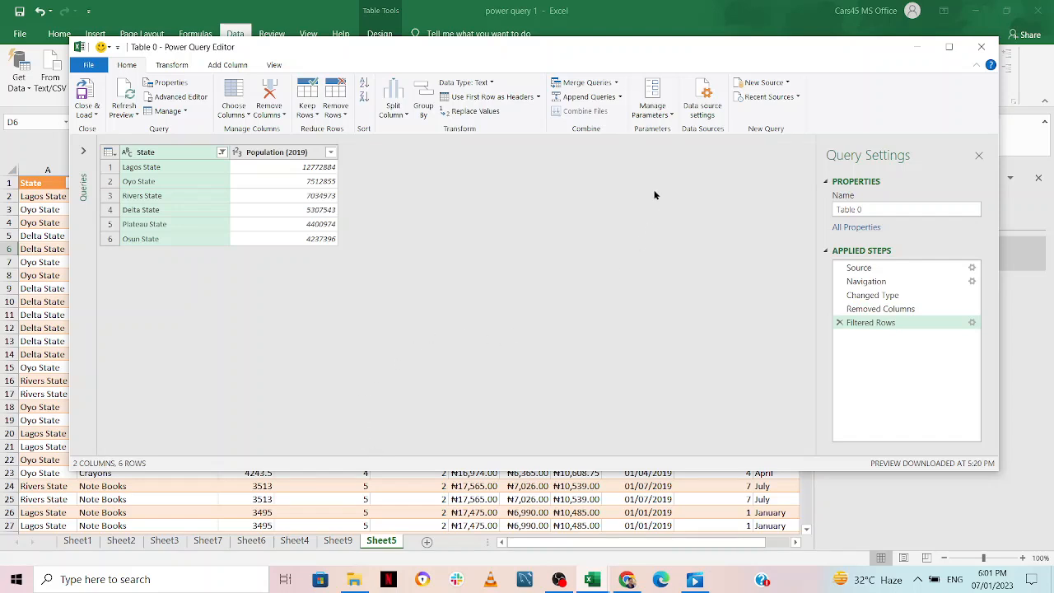
# Load the filtered Table 0 query as Only Create Connection, without a worksheet table
pyautogui.click(88, 113)
pyautogui.click(96, 144)
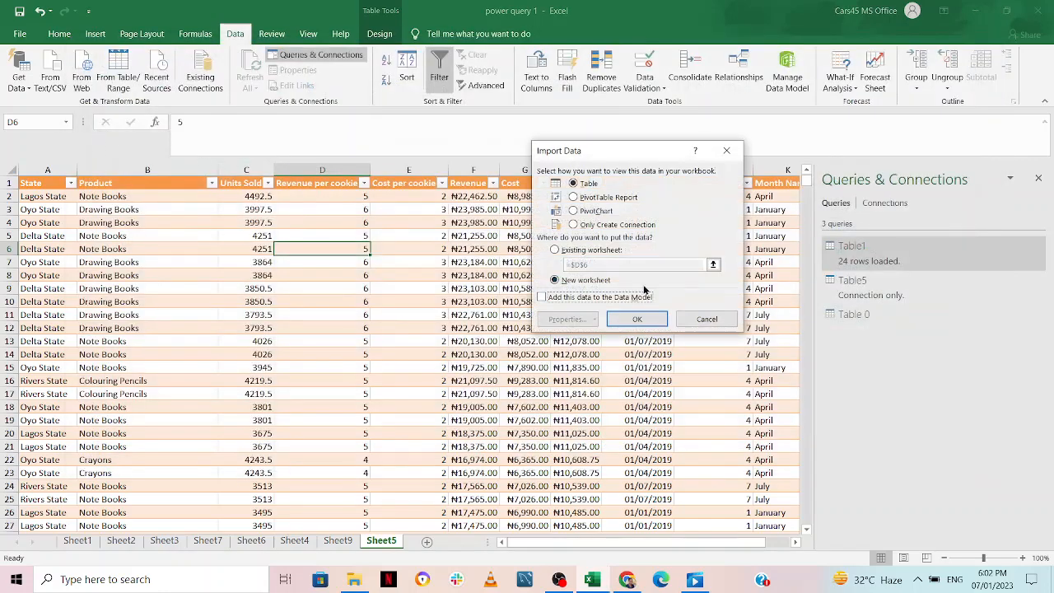
pyautogui.click(573, 225)
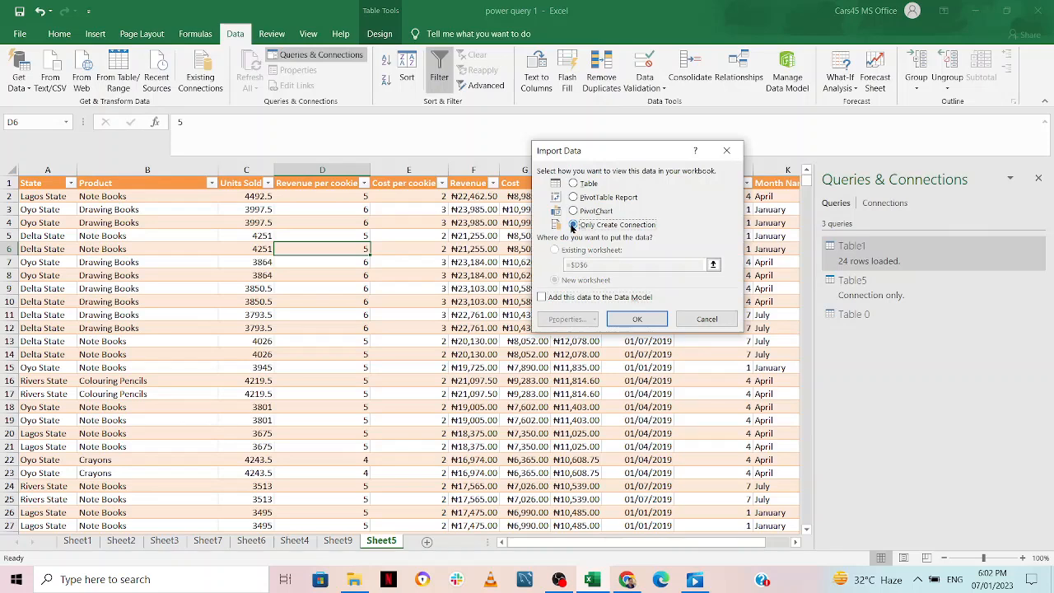
pyautogui.click(639, 318)
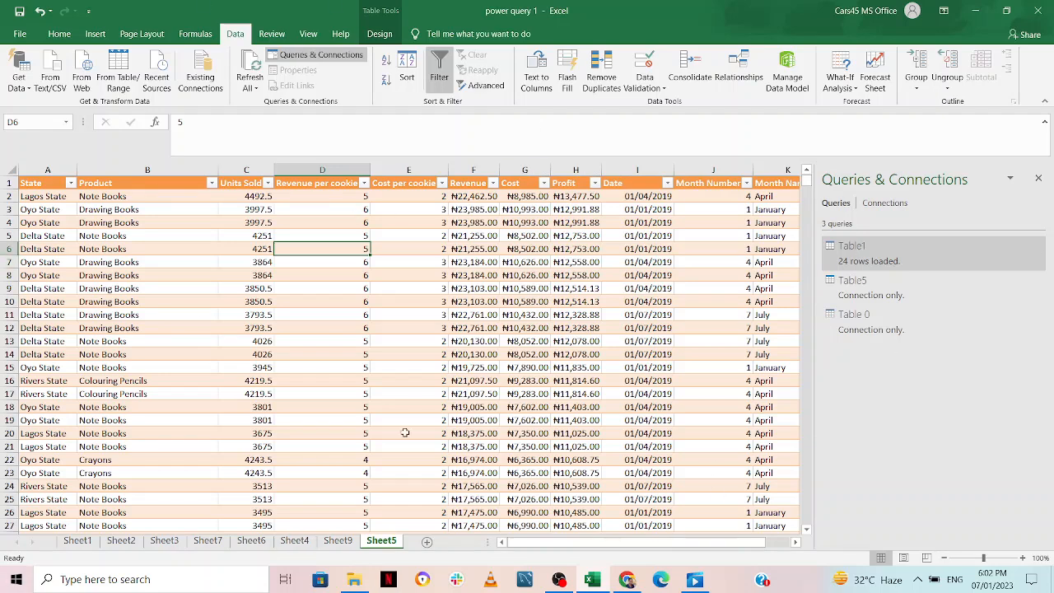
# Merge Table5 with Table 0, matching on the State column in both
pyautogui.click(23, 87)
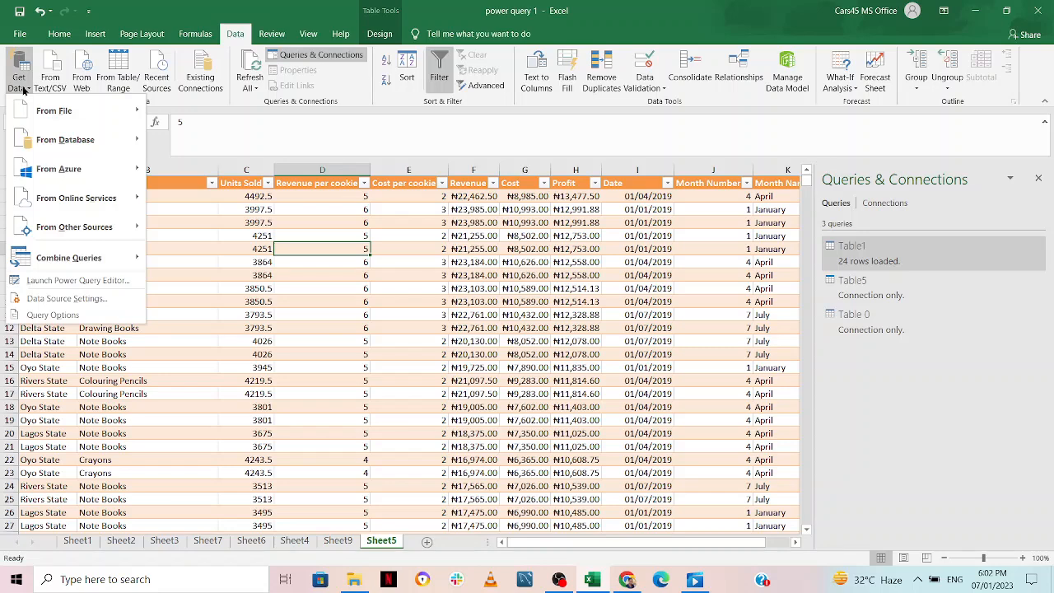
pyautogui.moveTo(135, 262)
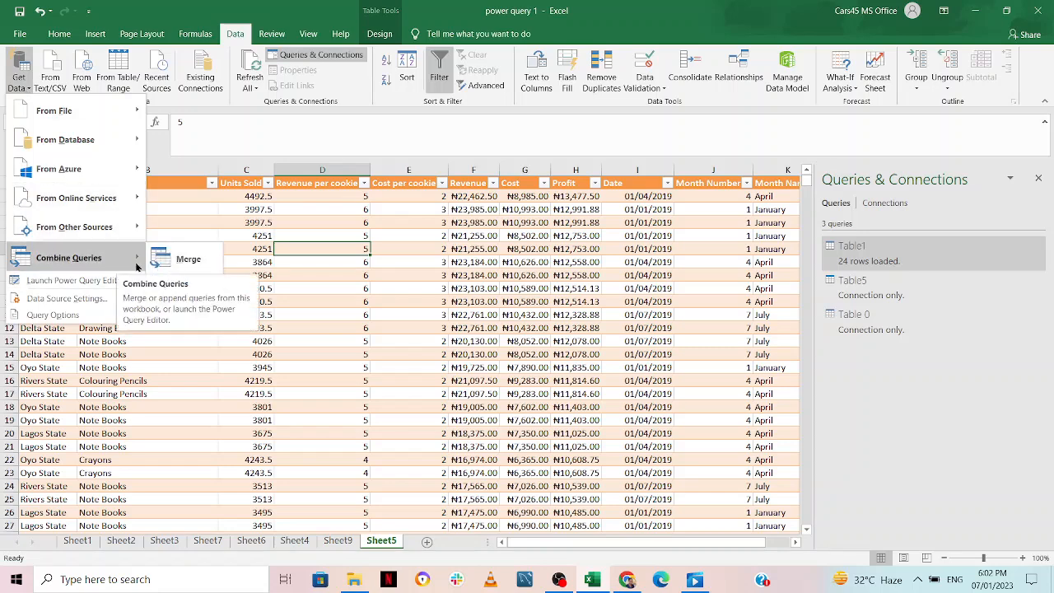
pyautogui.click(192, 263)
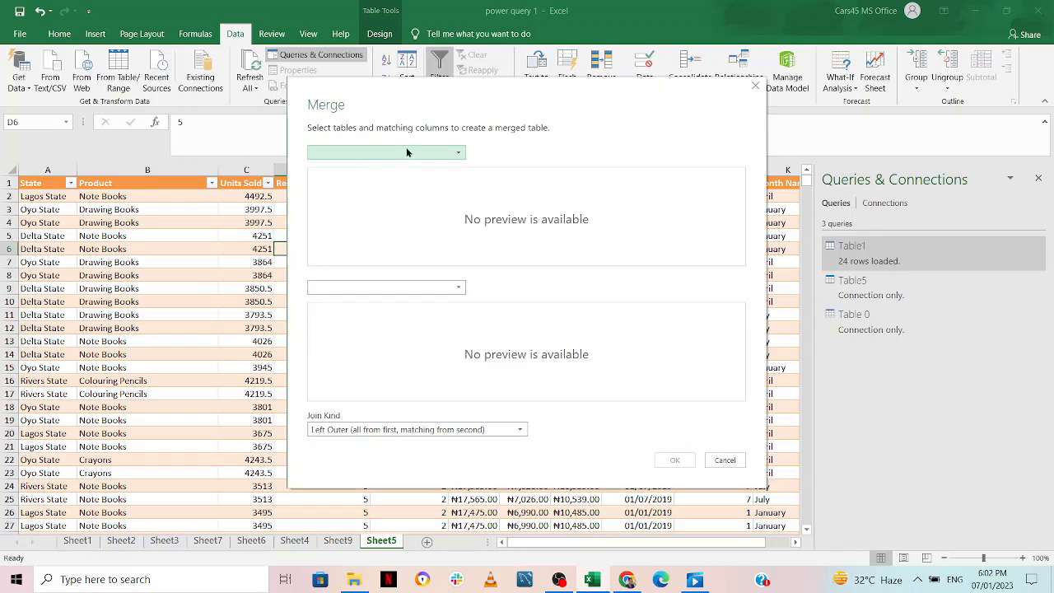
pyautogui.click(418, 151)
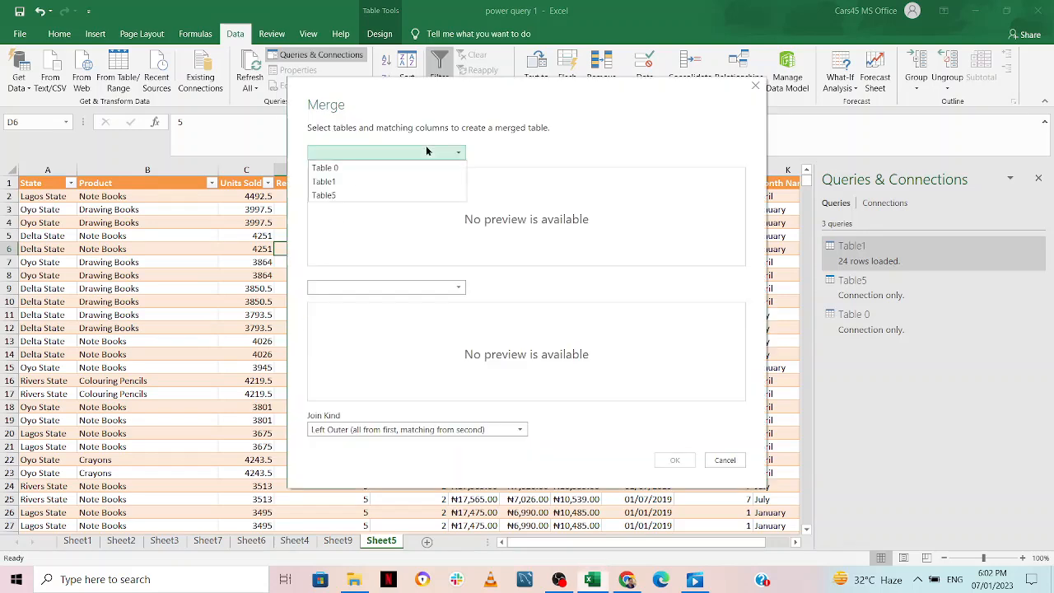
pyautogui.click(399, 198)
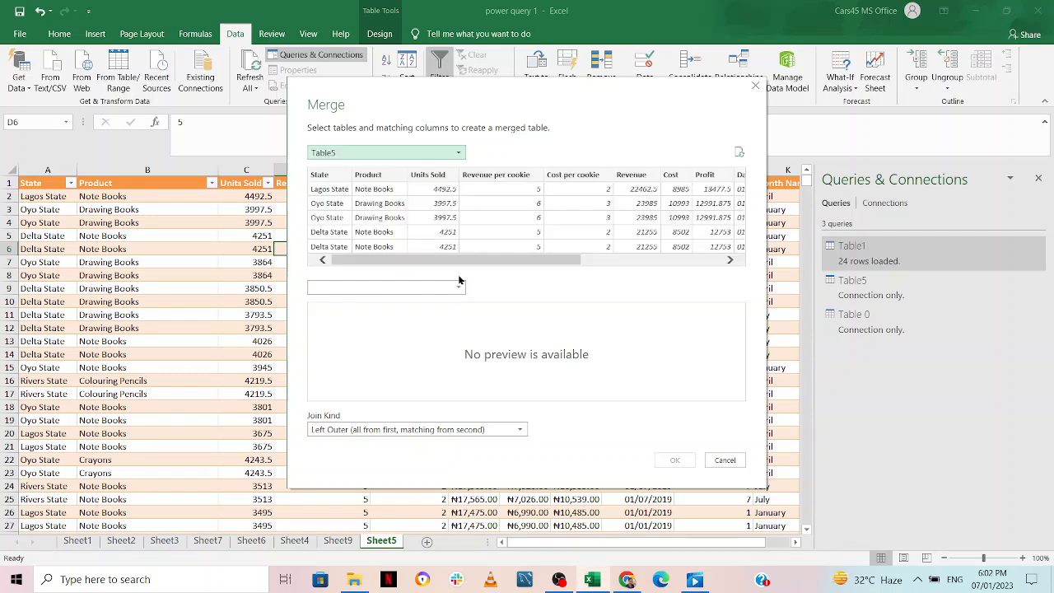
pyautogui.click(327, 175)
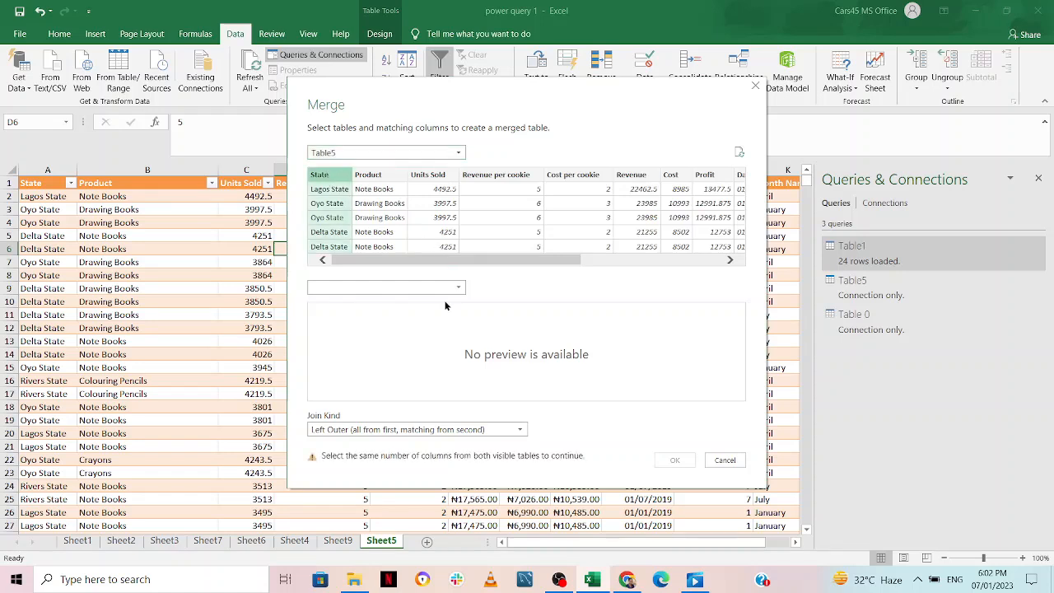
pyautogui.click(402, 286)
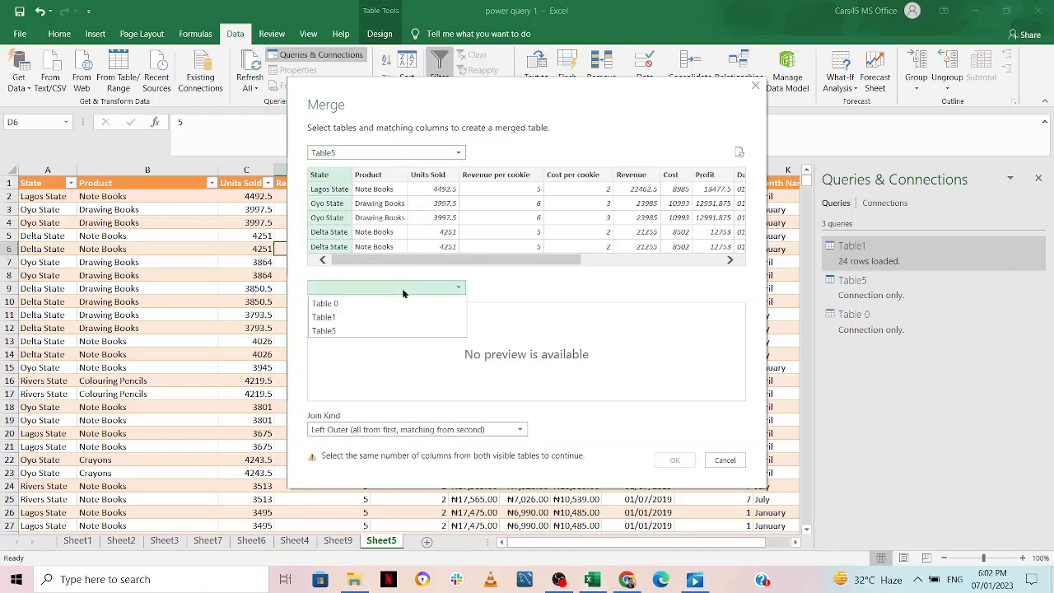
pyautogui.click(386, 302)
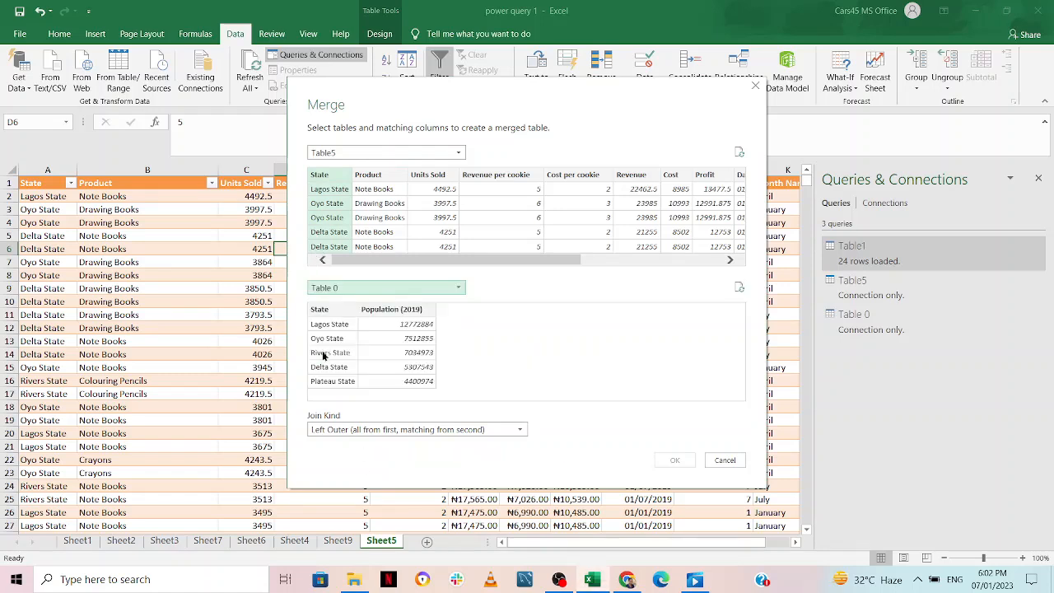
pyautogui.click(320, 308)
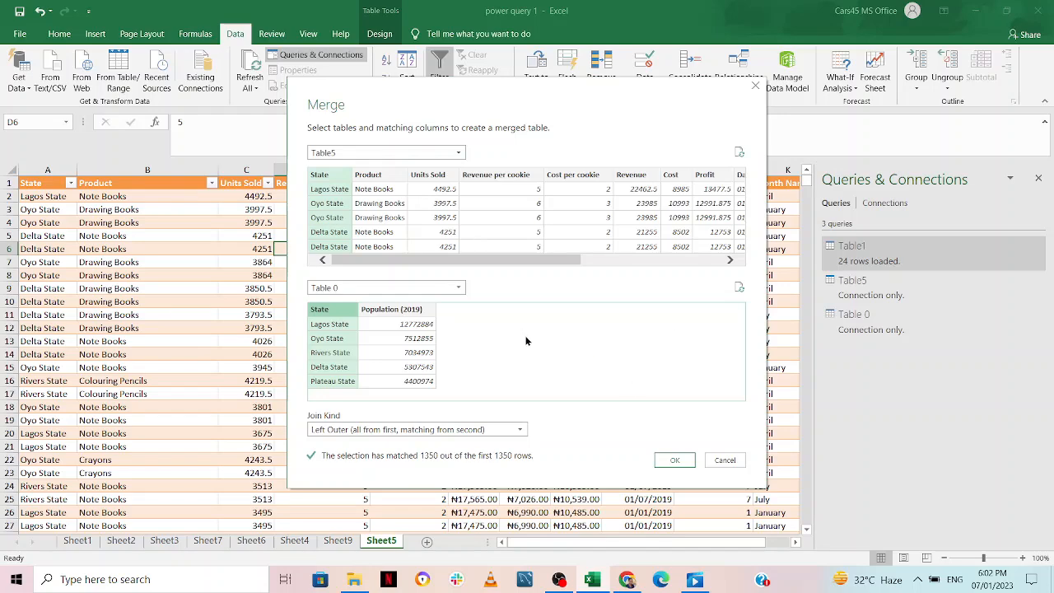
pyautogui.click(674, 460)
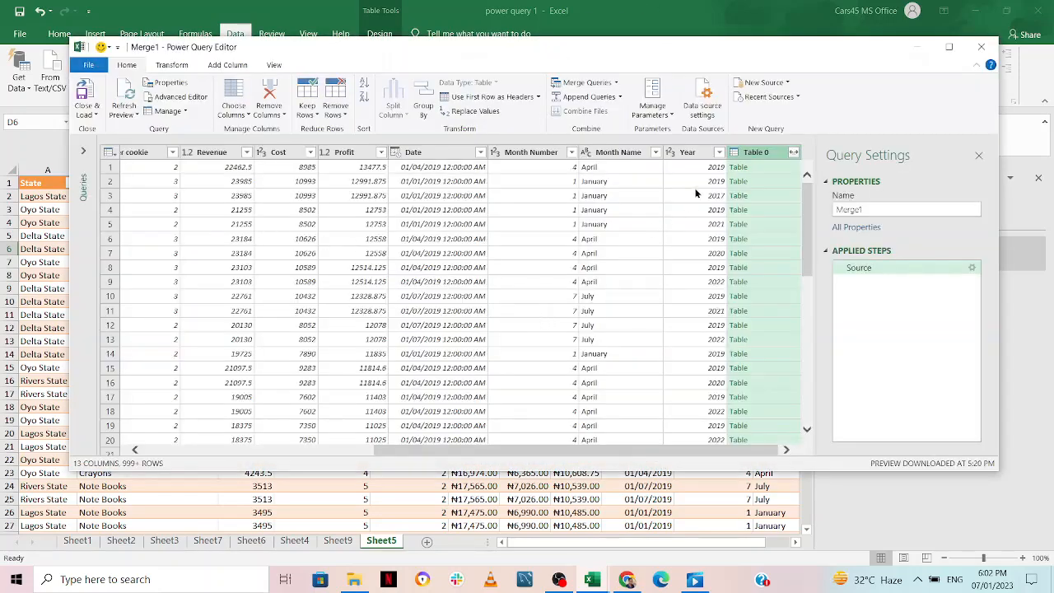
# Expand Table 0 in the merged query, keeping only the Population (2019) column
pyautogui.click(793, 153)
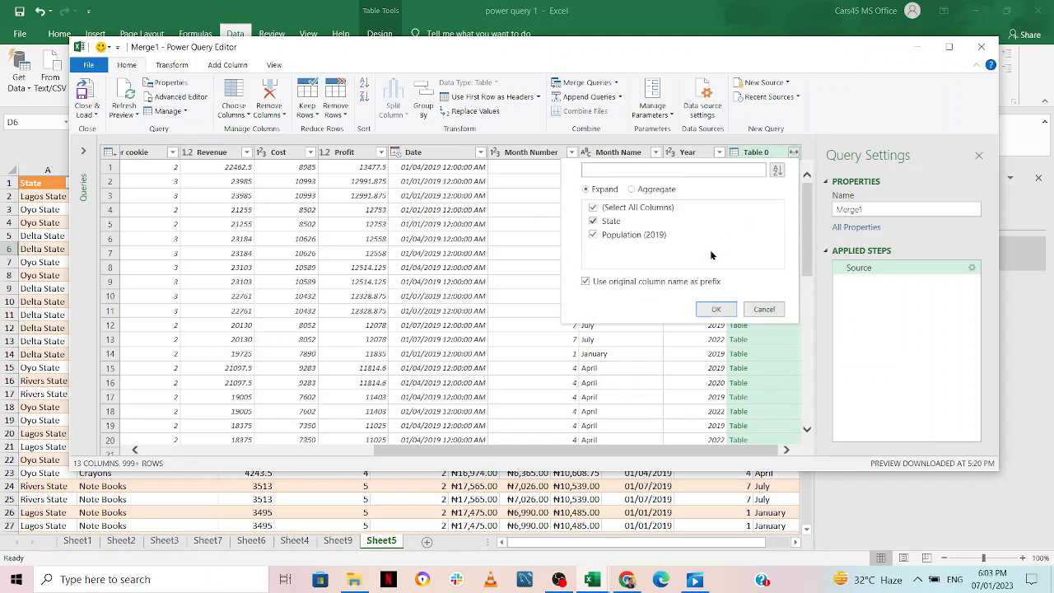
pyautogui.click(593, 207)
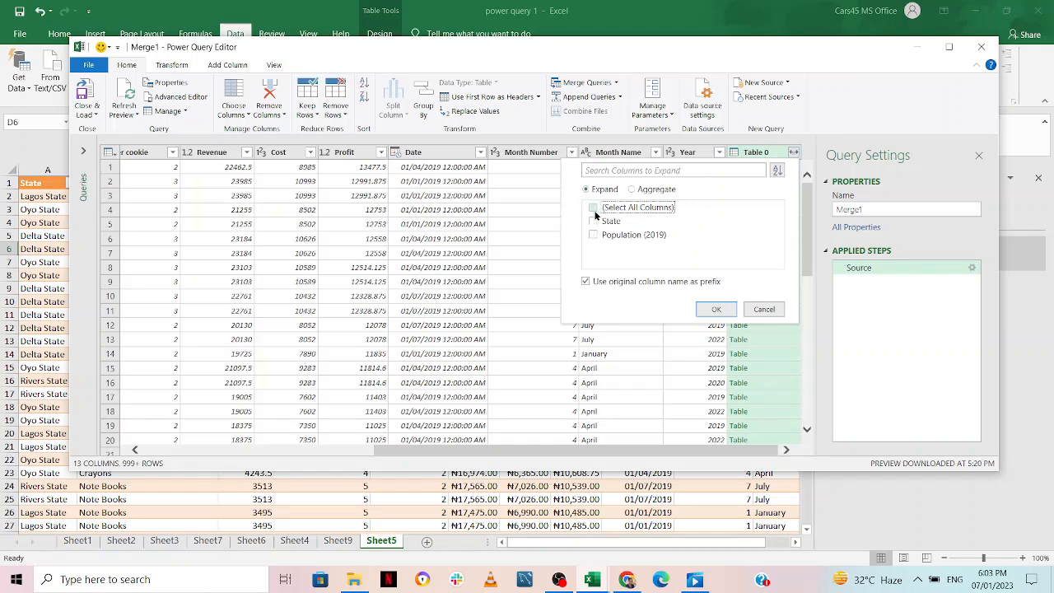
pyautogui.click(590, 235)
pyautogui.click(713, 311)
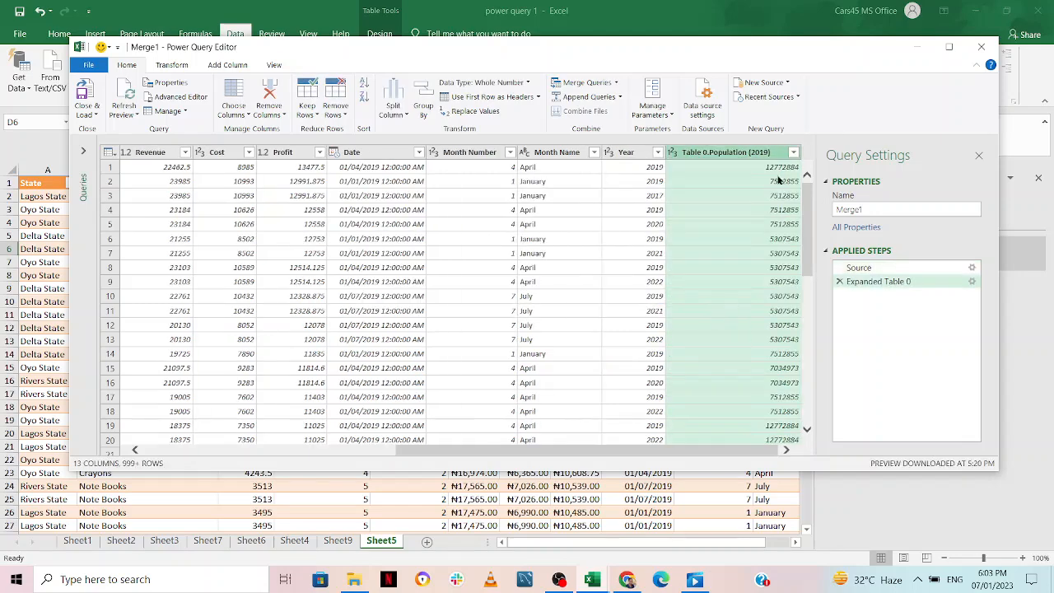
# Rename the expanded column header to 'population'
pyautogui.doubleClick(745, 153)
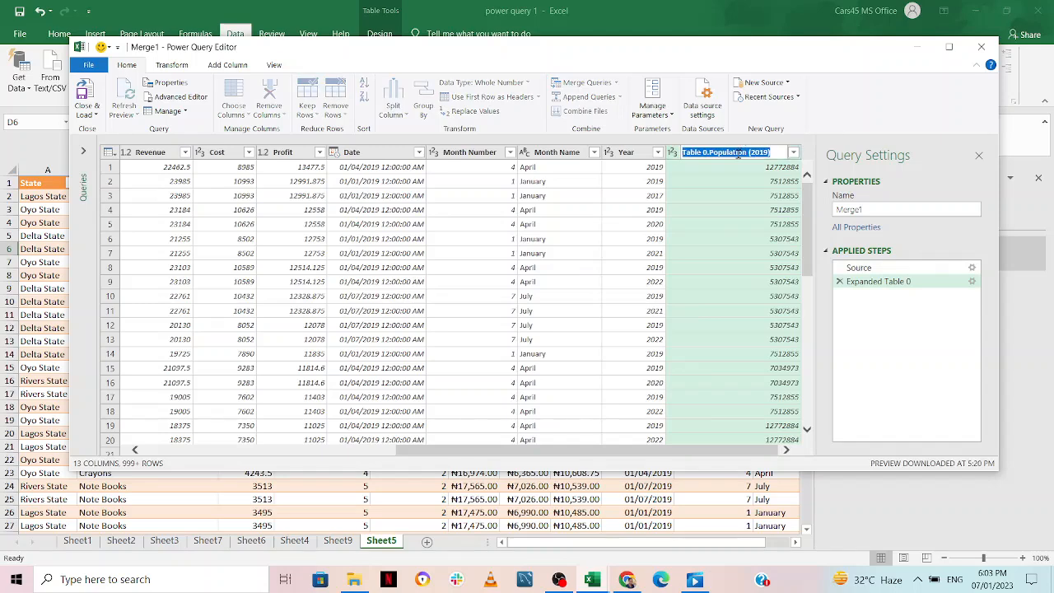
pyautogui.write('population')
pyautogui.press('Return')
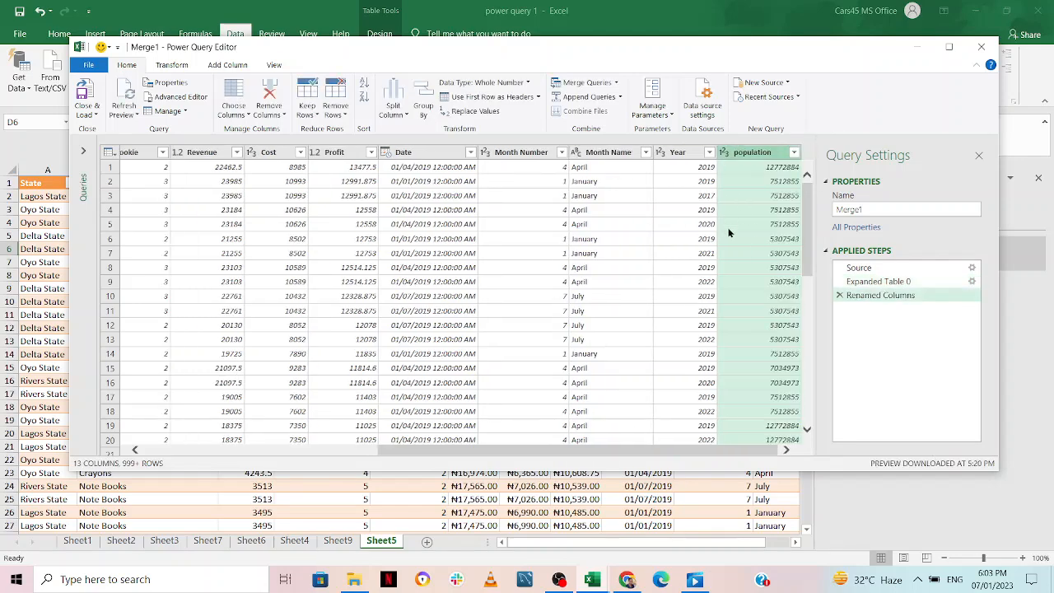
# Close the Power Query Editor and load Merge1 as a table on a new sheet
pyautogui.click(87, 114)
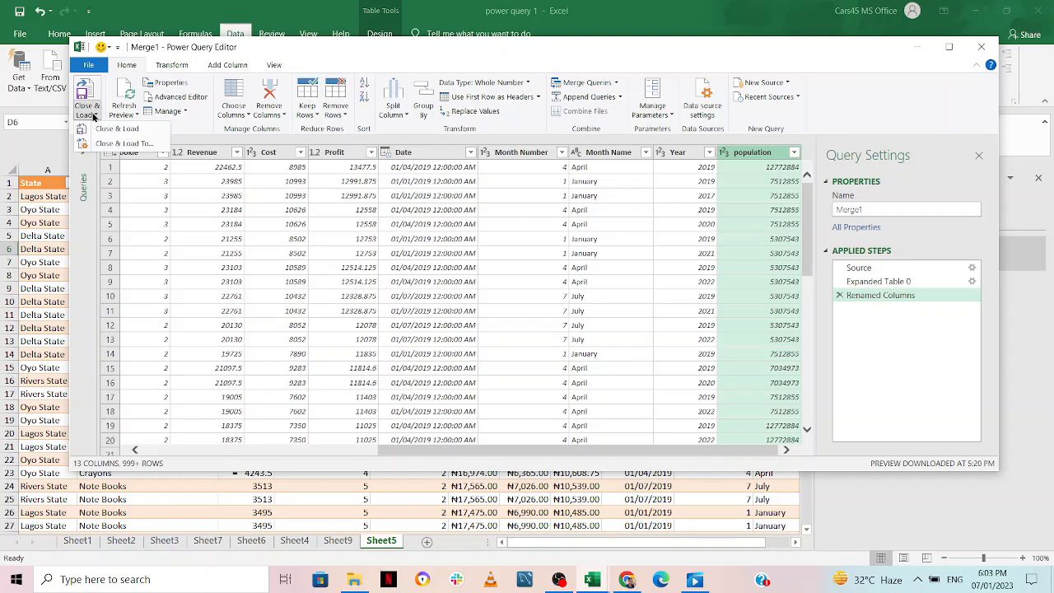
pyautogui.click(129, 136)
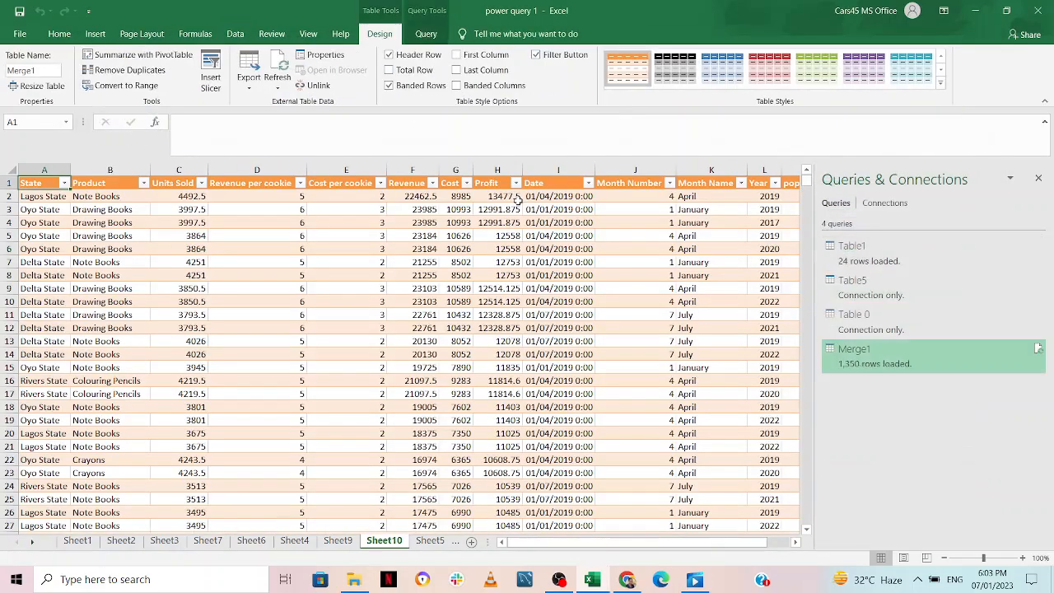
# Close the Queries & Connections pane to reveal Sheet10's population column
pyautogui.scroll(-5, 552, 290)
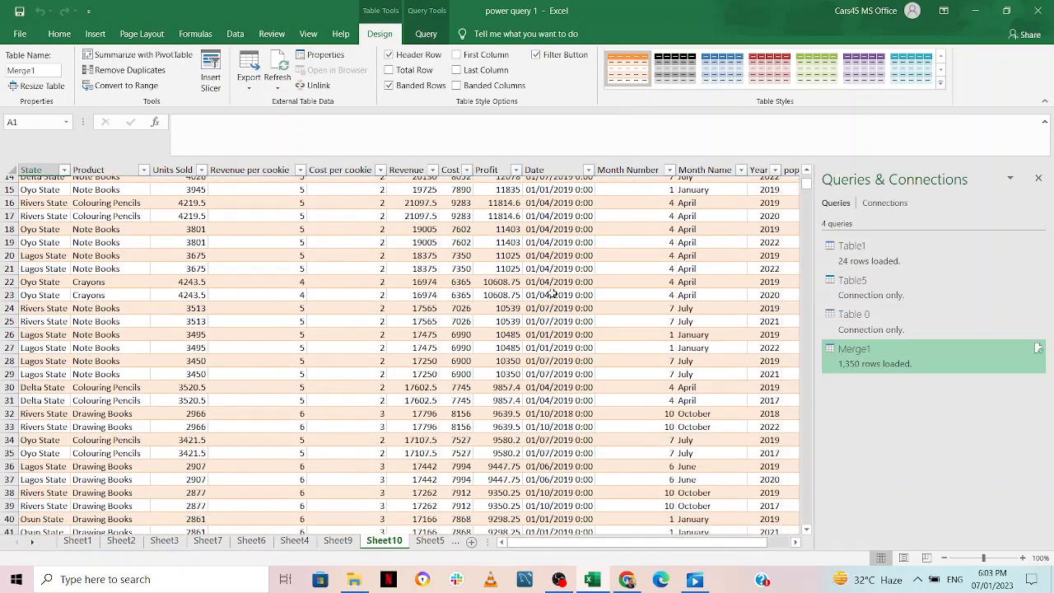
pyautogui.scroll(5, 553, 293)
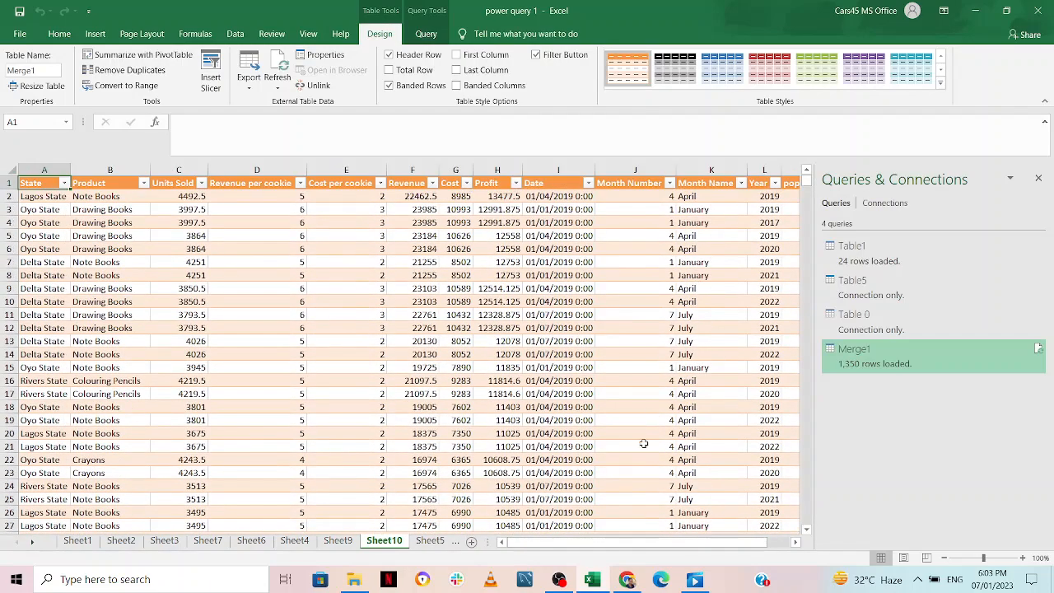
pyautogui.click(1038, 180)
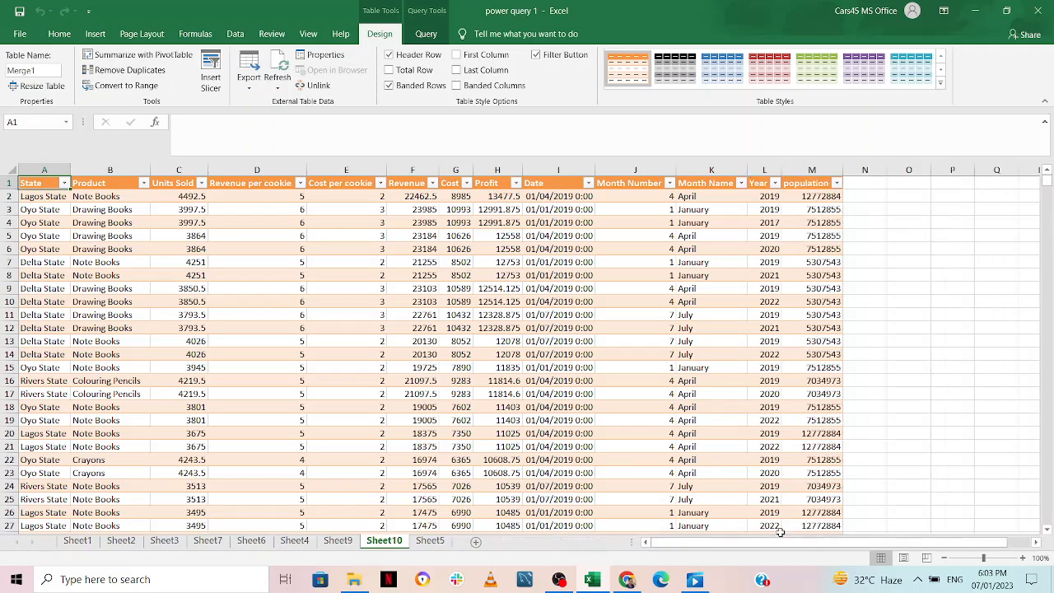
pyautogui.moveTo(731, 548); pyautogui.dragTo(709, 547)
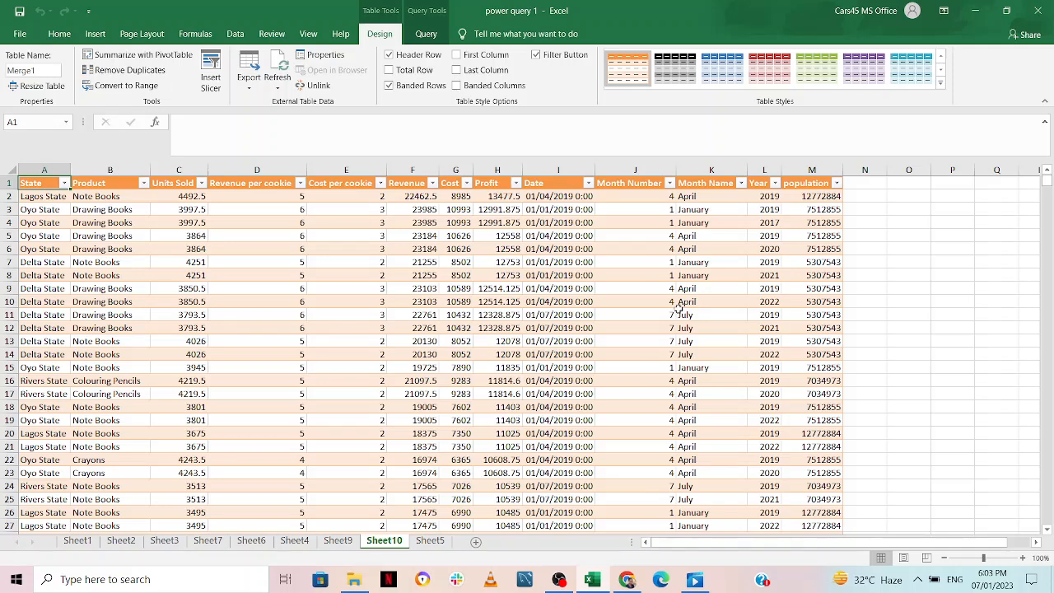